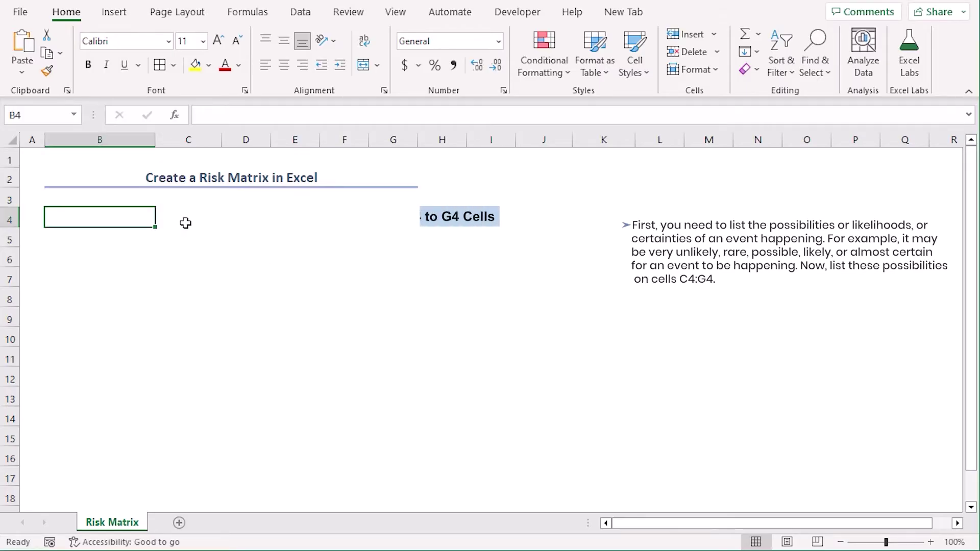
Enter the certainty labels Unlikely, Rare, Possible, Likely and Certain across C4:G4.
mouse_move(205, 218)
left_mouse_down()
mouse_move(383, 217)
mouse_move(195, 221)
left_mouse_up()
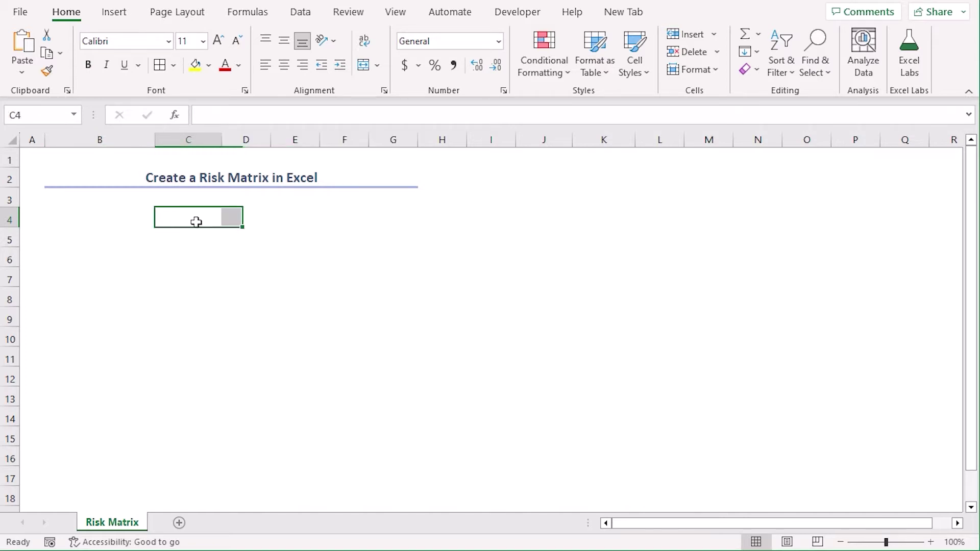
type("Un")
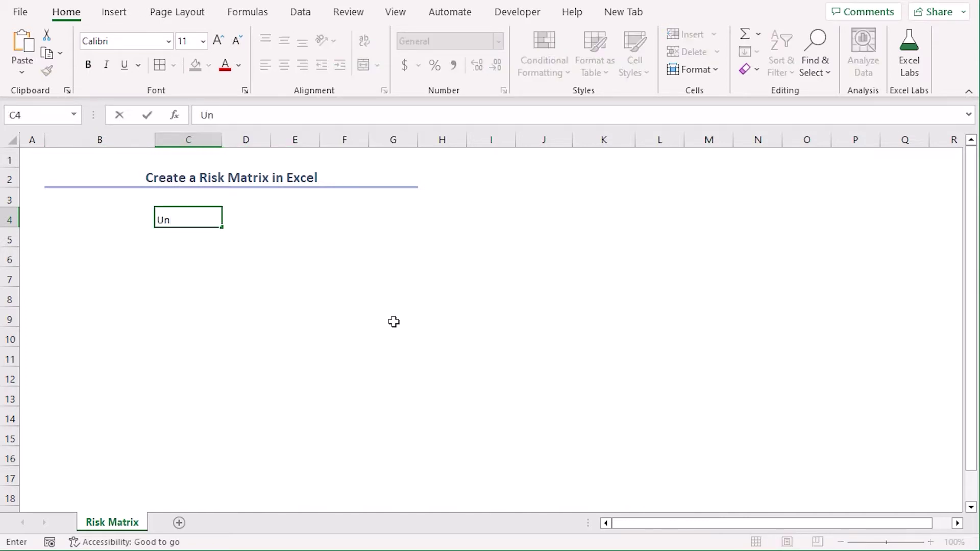
type("likely")
key("Tab")
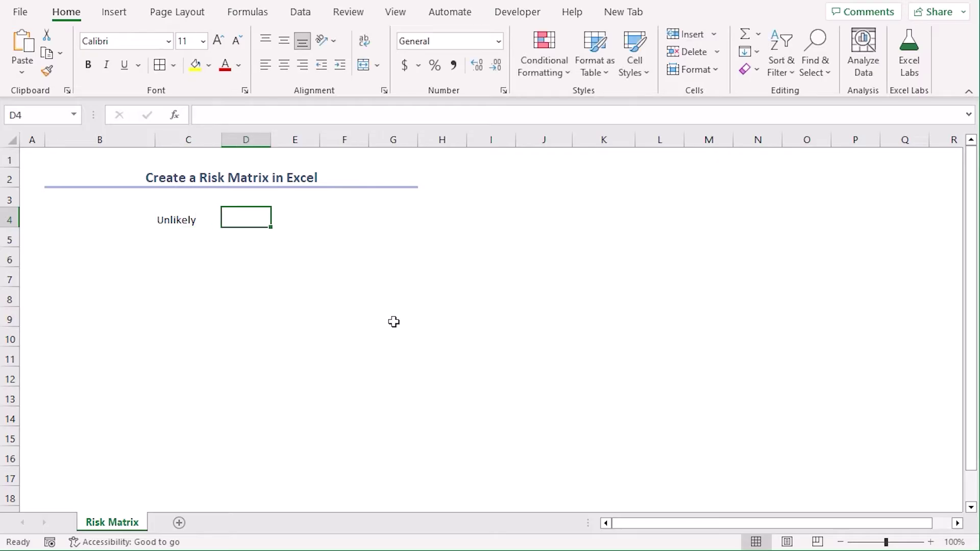
type("Rare")
key("Tab")
type("P")
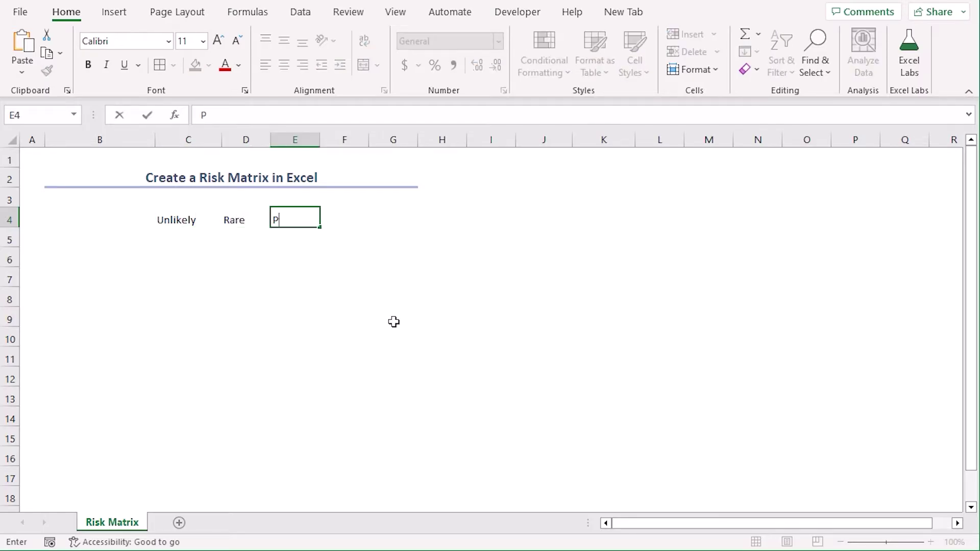
key("Tab")
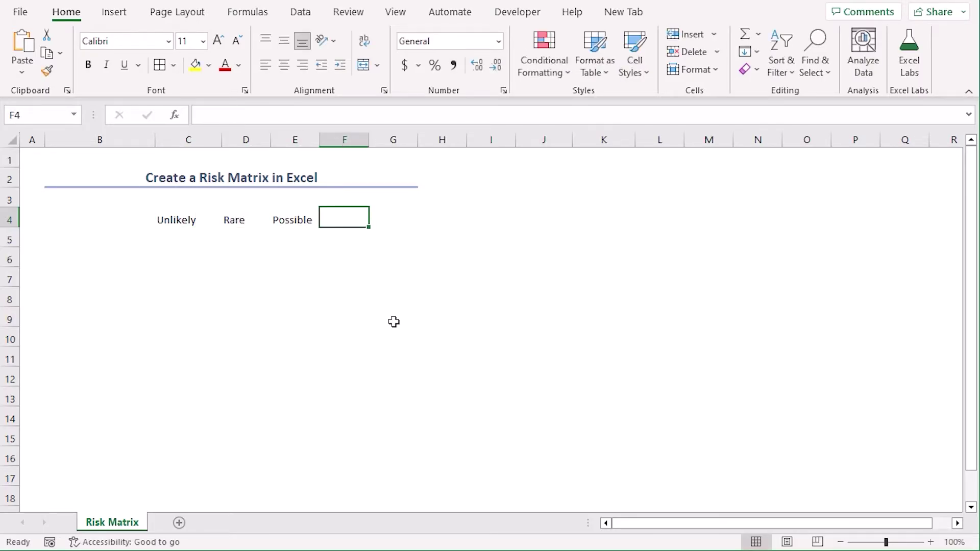
type("Likely")
key("Tab")
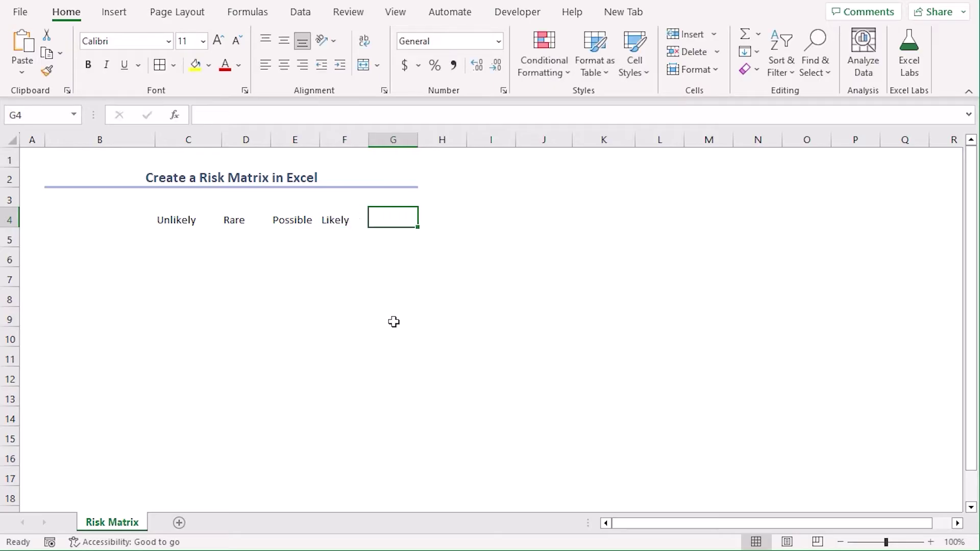
type("Certai")
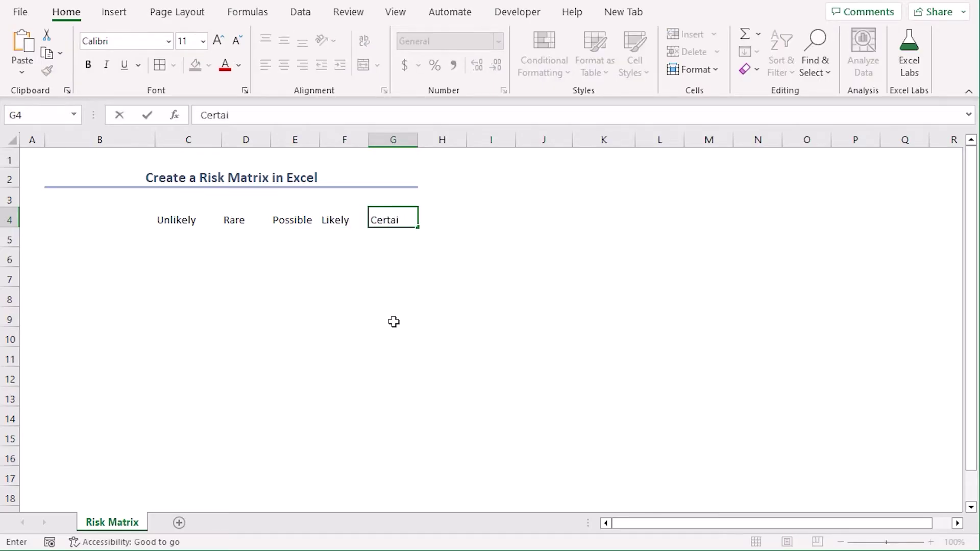
type("n")
key("Tab")
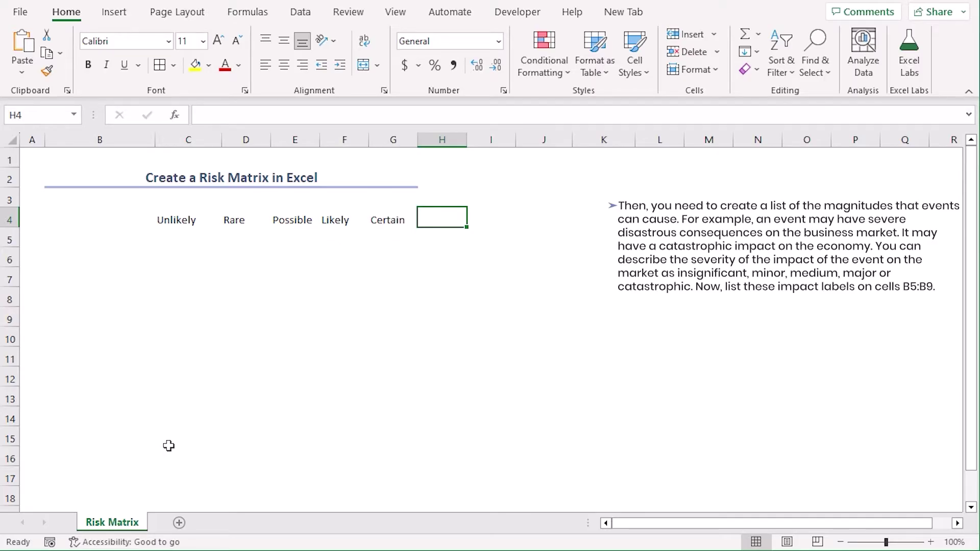
Enter Insignificant, Minor, Medium, Major and Catastrophic down B5:B9, then select the matrix B4:G9.
left_click_drag(95, 238, 106, 316)
left_click(92, 244)
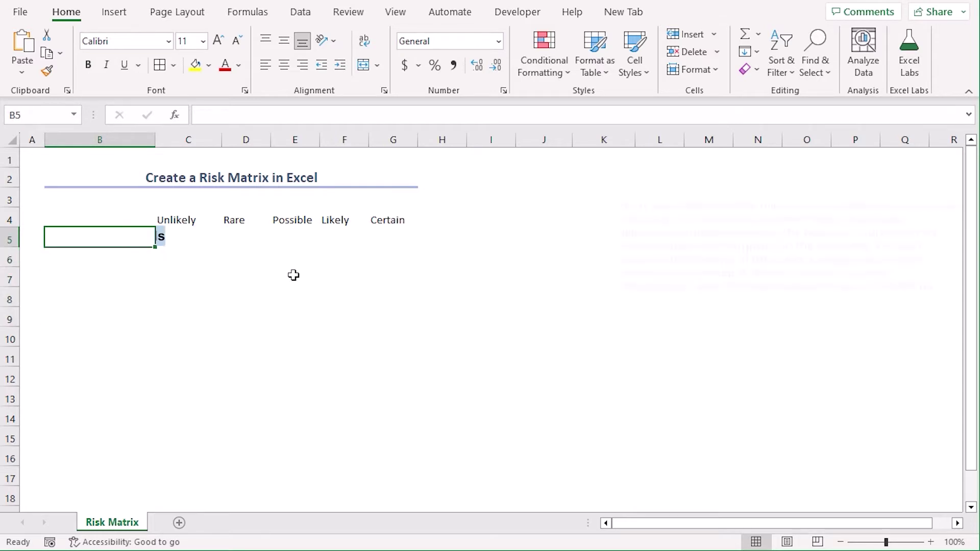
type("Insig")
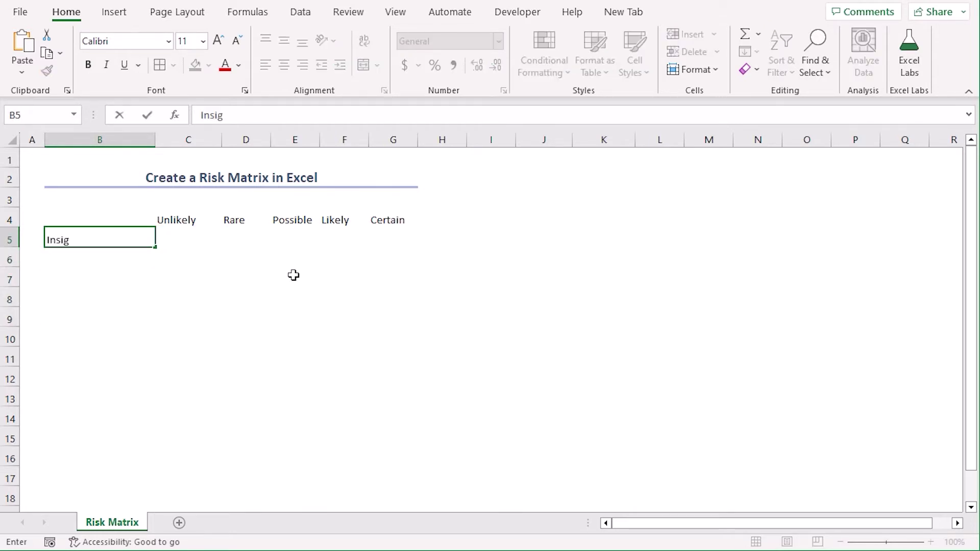
type("nificant")
key("Return")
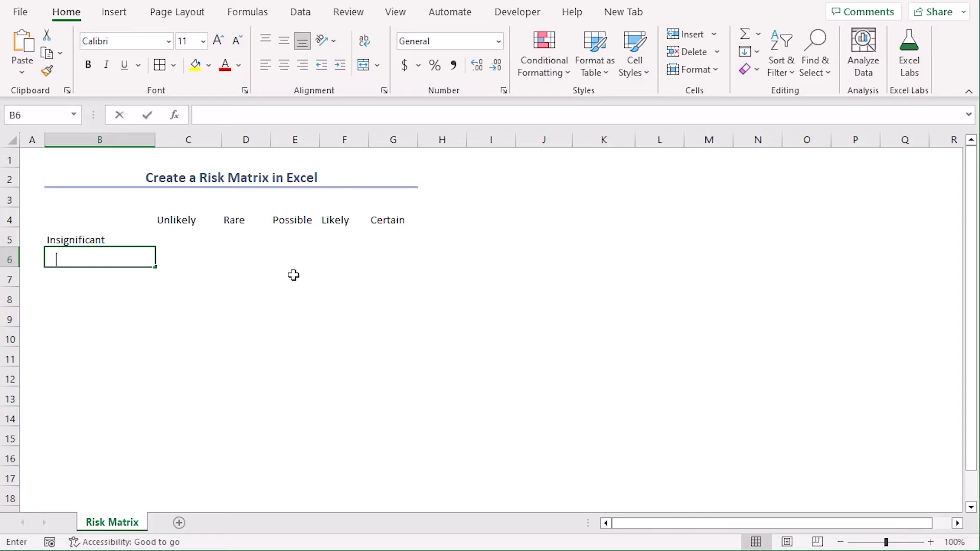
type("Minor")
key("Return")
type("Medium")
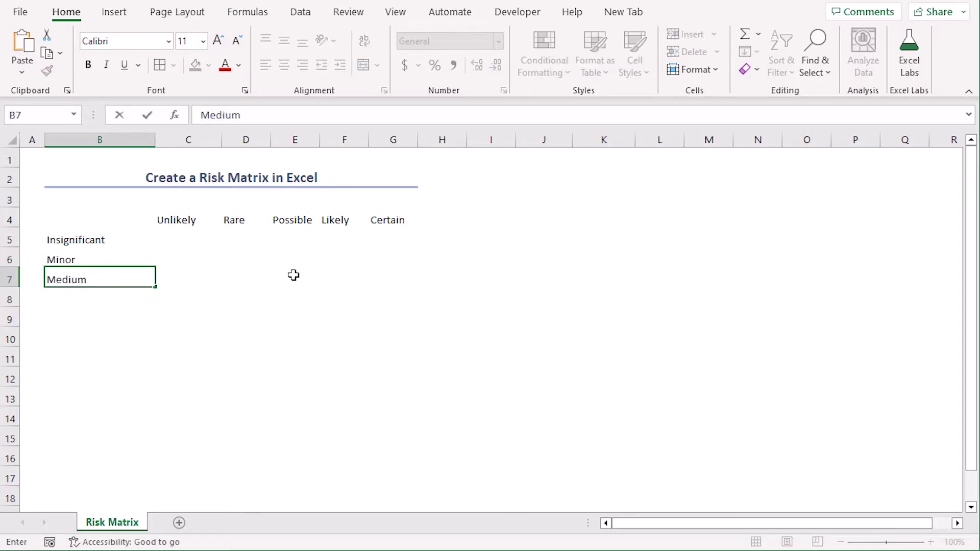
key("Return")
type("Major")
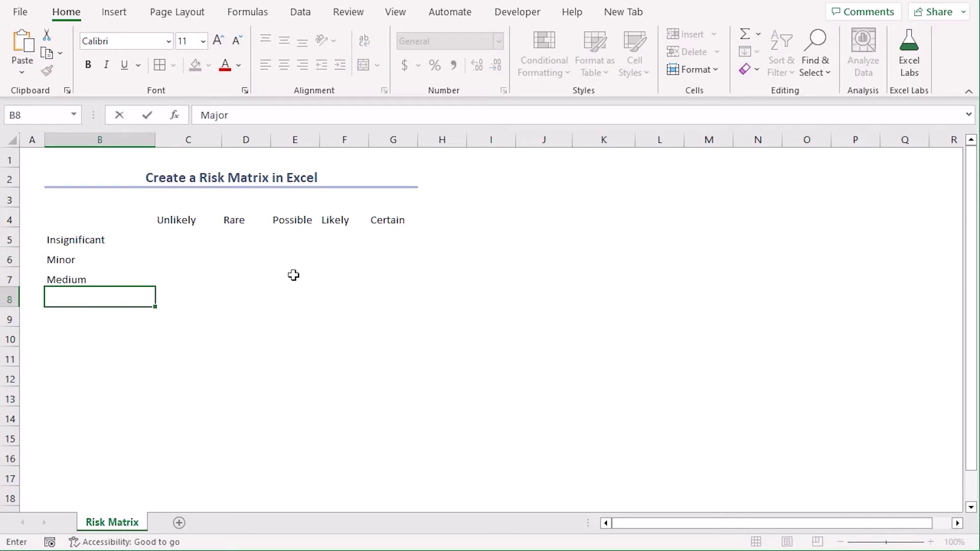
key("Return")
type("Catastrophic")
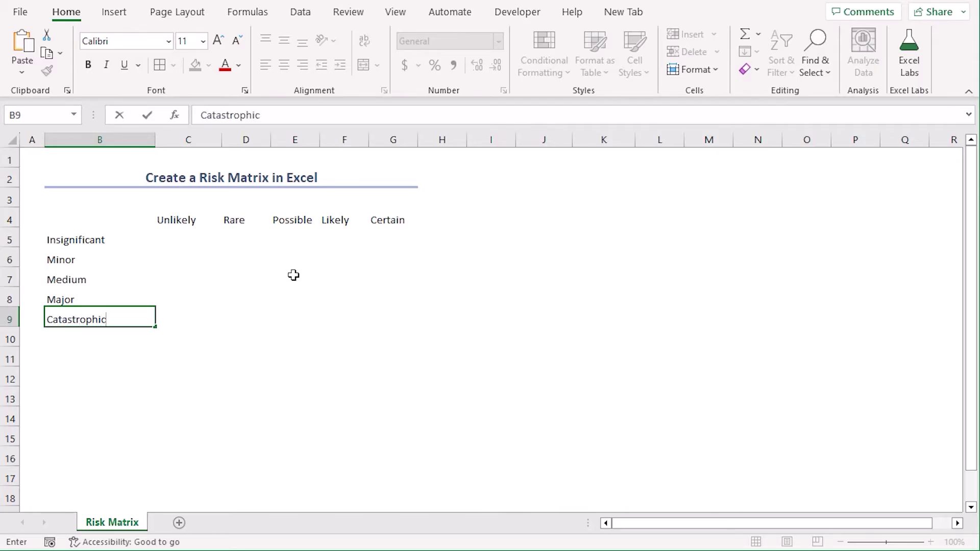
key("Return")
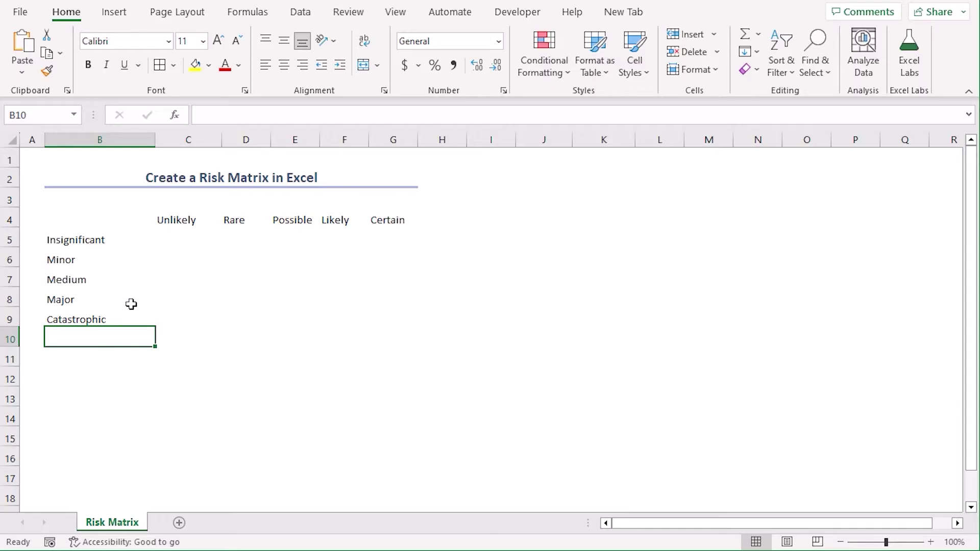
left_click(92, 212)
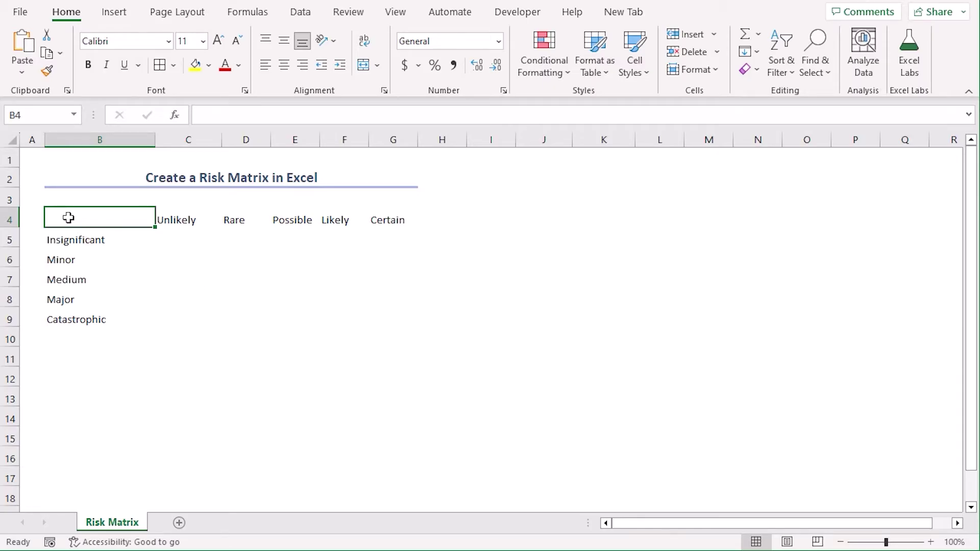
left_click_drag(68, 217, 393, 319)
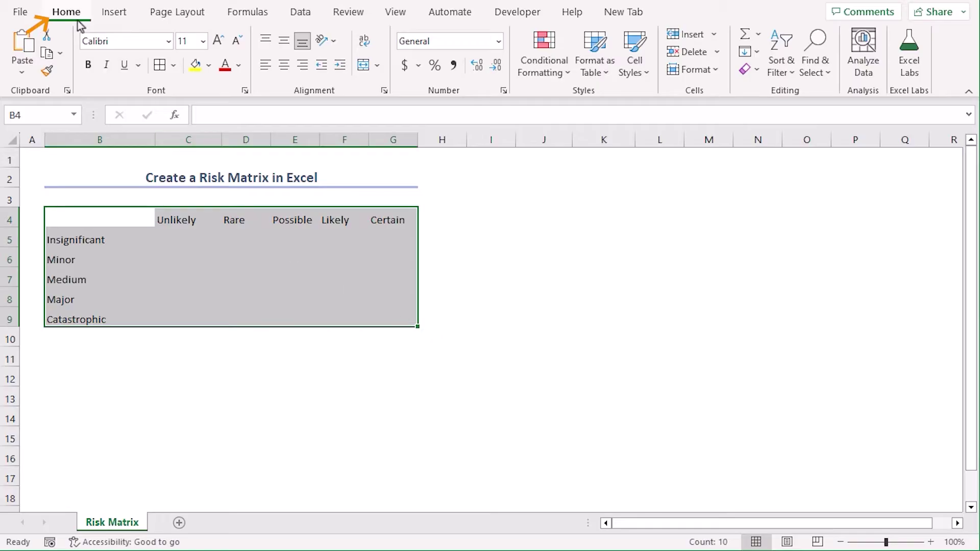
Put borders on every cell of B4:G9 and select the labels B4:G4 and B5:B9.
left_click(173, 67)
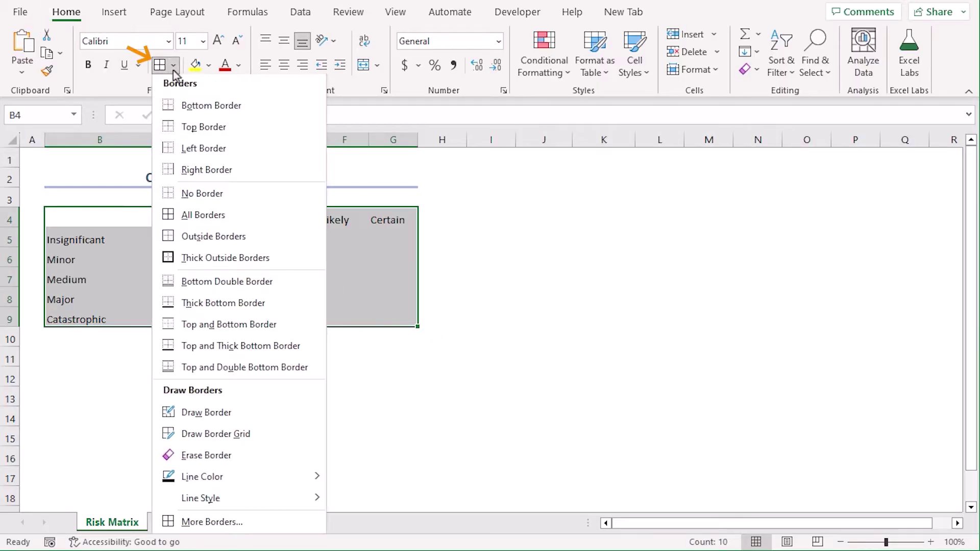
left_click(199, 215)
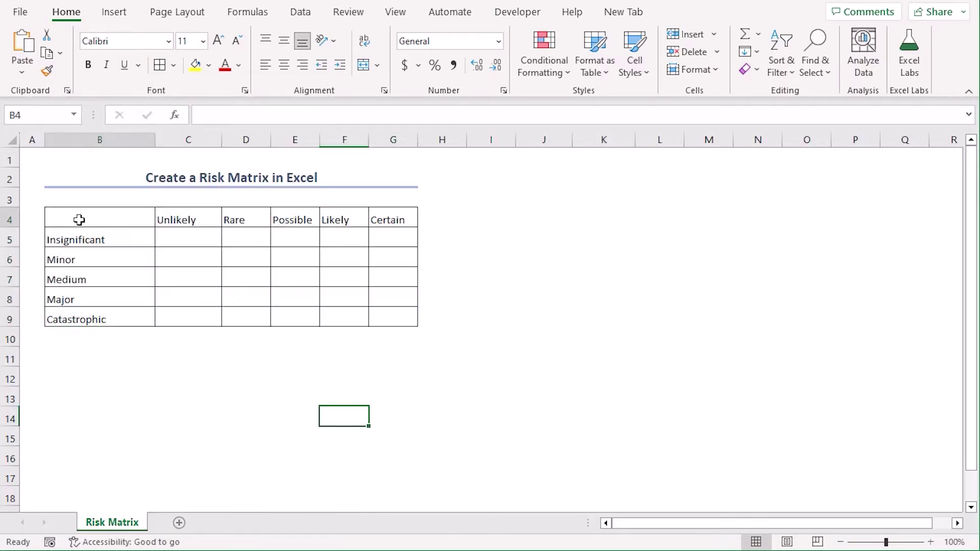
left_click_drag(79, 220, 386, 220)
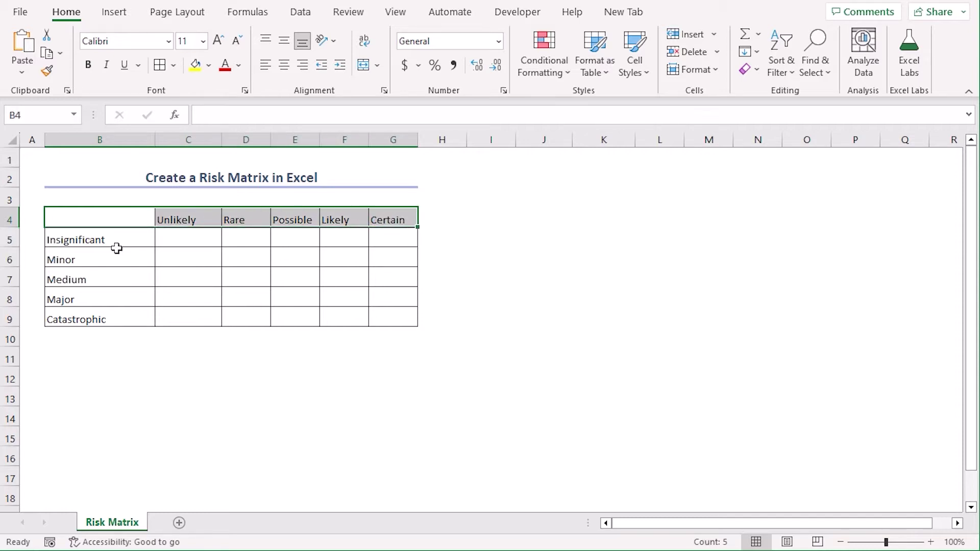
key("ctrl")
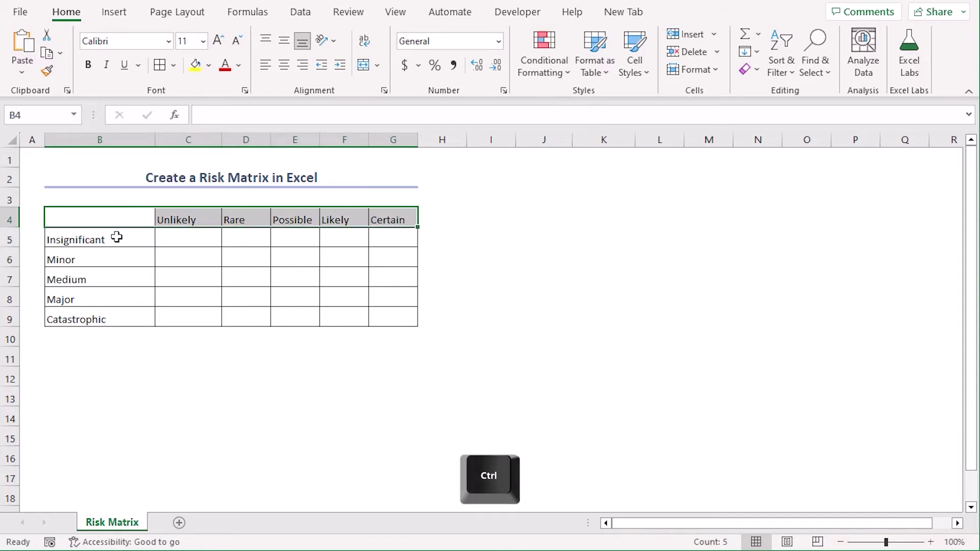
left_click_drag(116, 237, 122, 318)
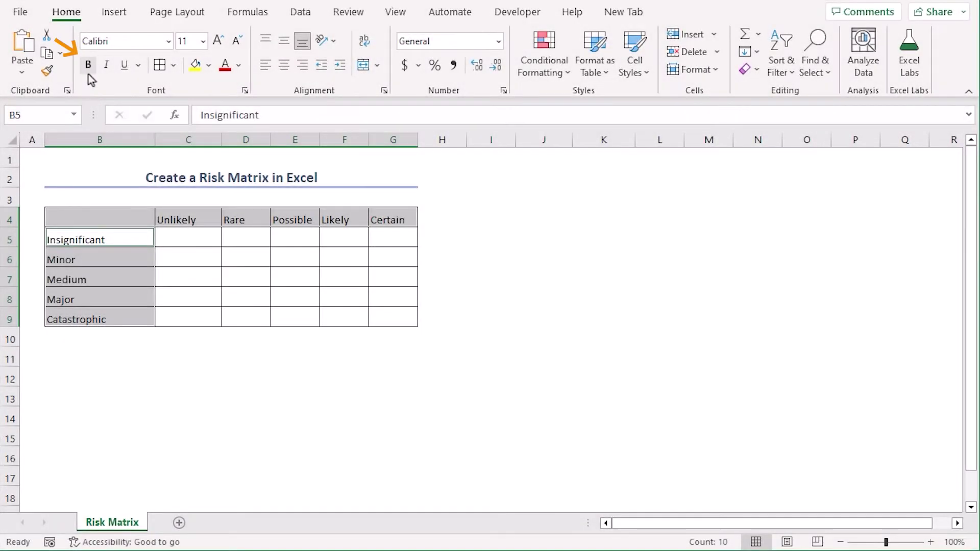
Make the axis labels bold, 12-point, light-blue filled and centred.
left_click(88, 66)
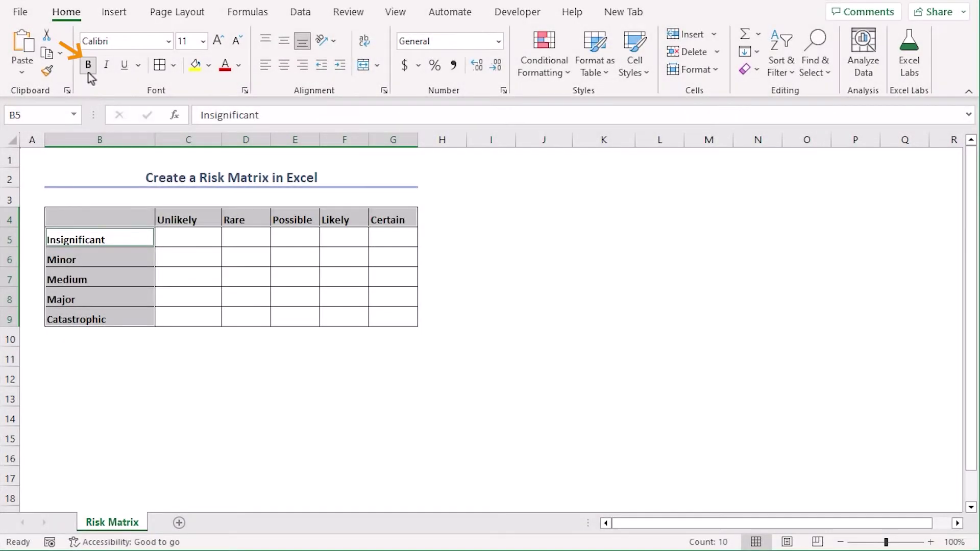
left_click(218, 41)
left_click(210, 66)
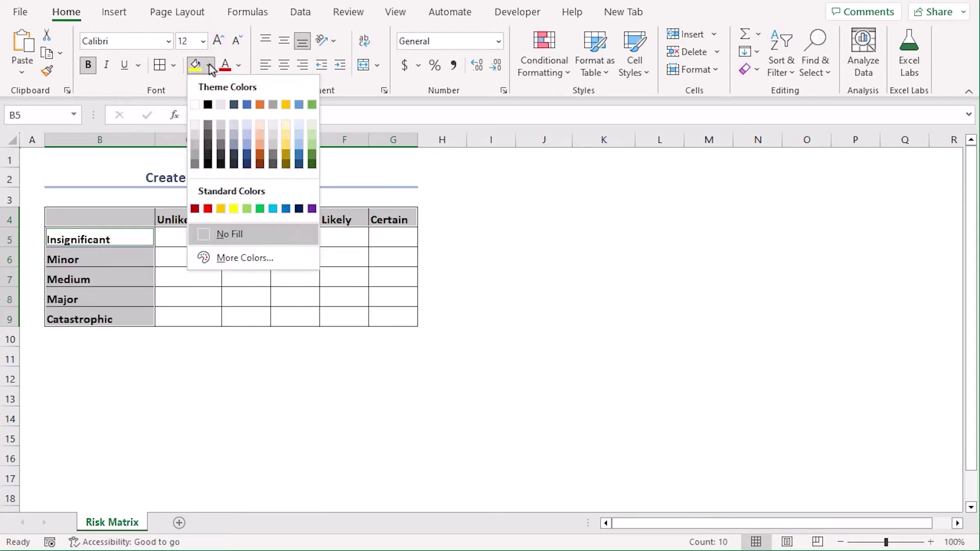
left_click(296, 125)
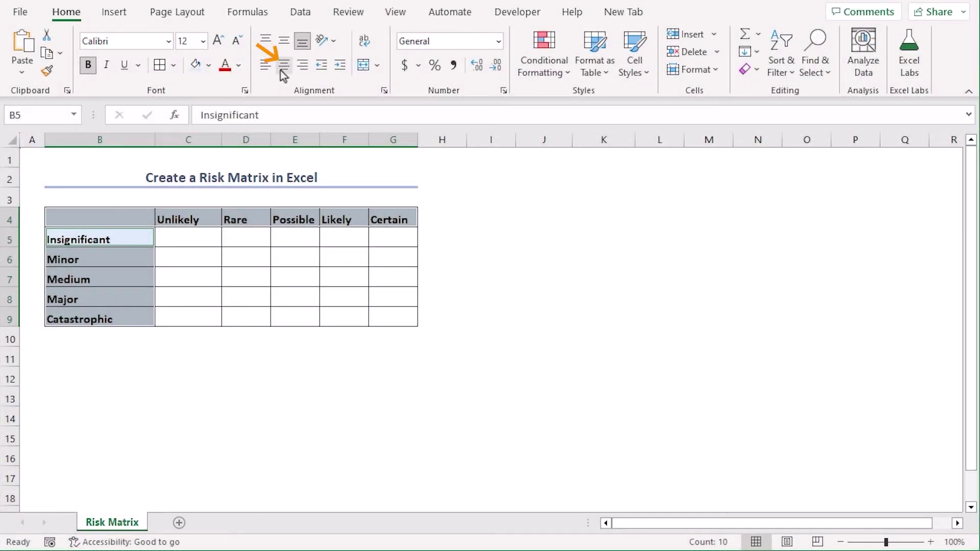
left_click(282, 67)
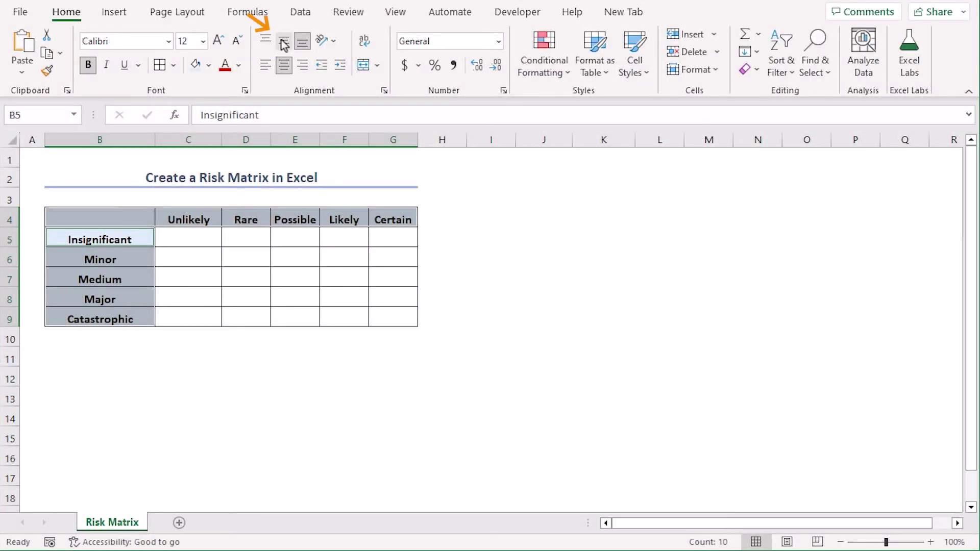
left_click(498, 294)
Set the height of row 4 to 30.
left_click(10, 219)
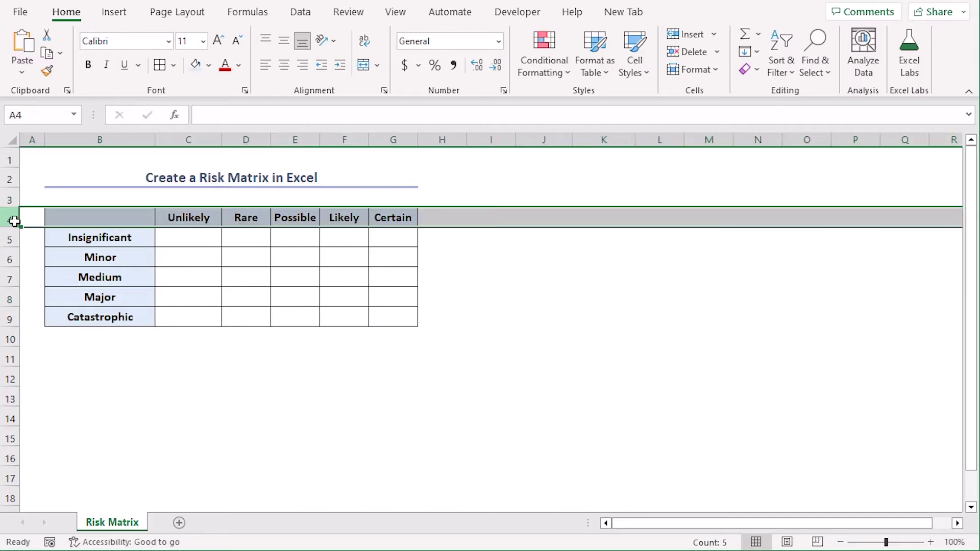
right_click(16, 225)
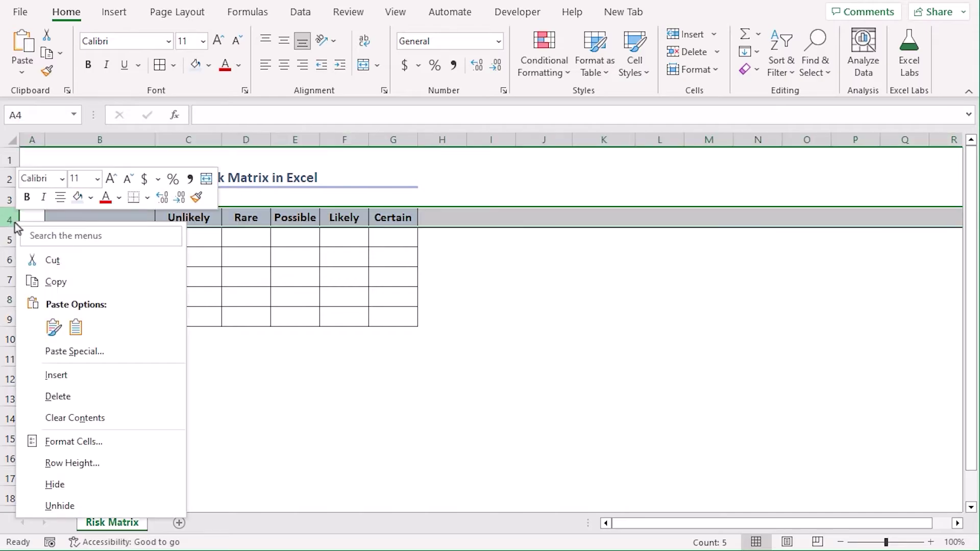
left_click(129, 463)
type("30")
key("Return")
left_click(343, 426)
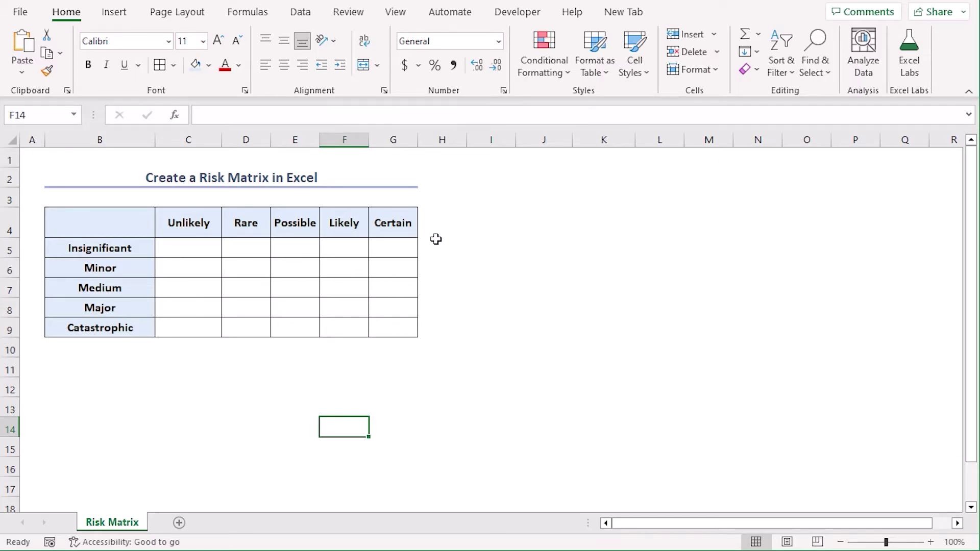
Give corner cell B4 an outline border and a top-left to bottom-right diagonal line.
left_click(122, 222)
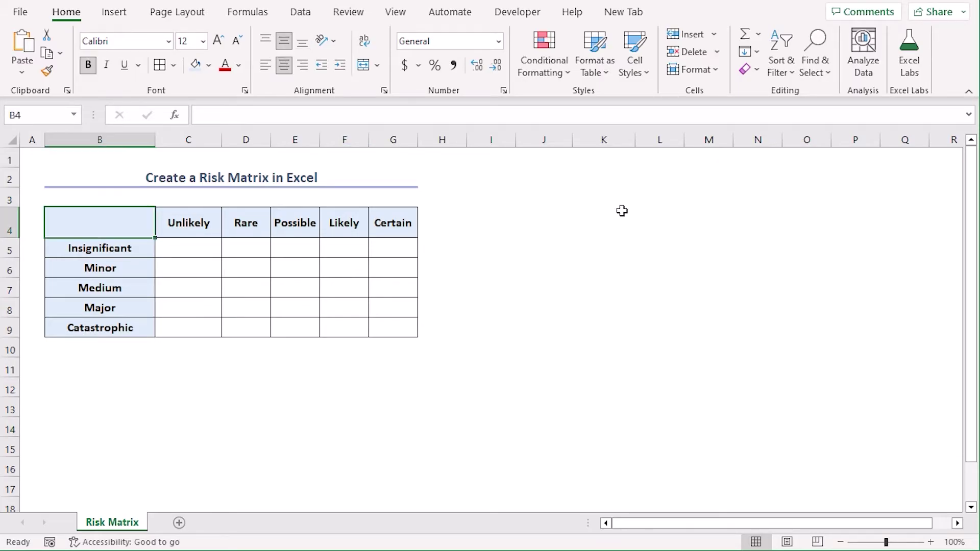
left_click(172, 65)
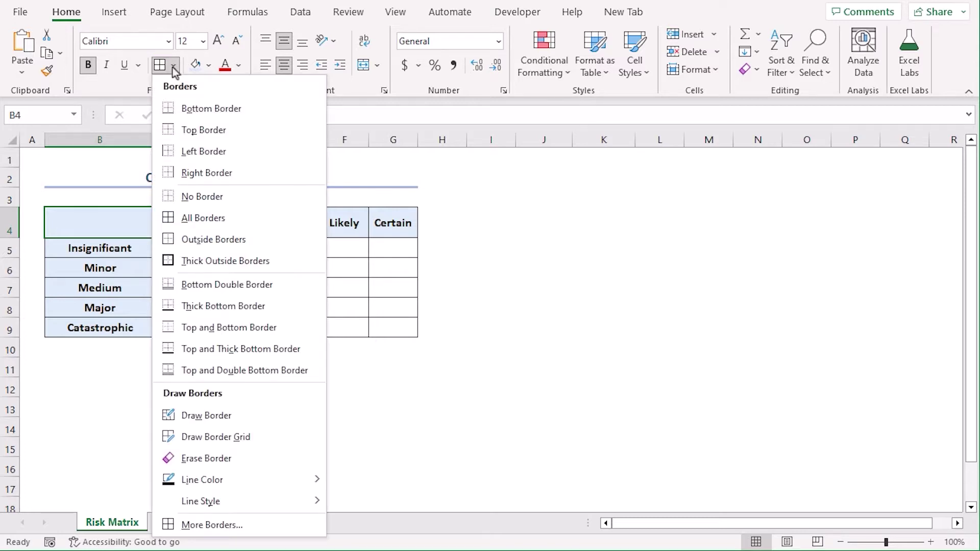
left_click(247, 526)
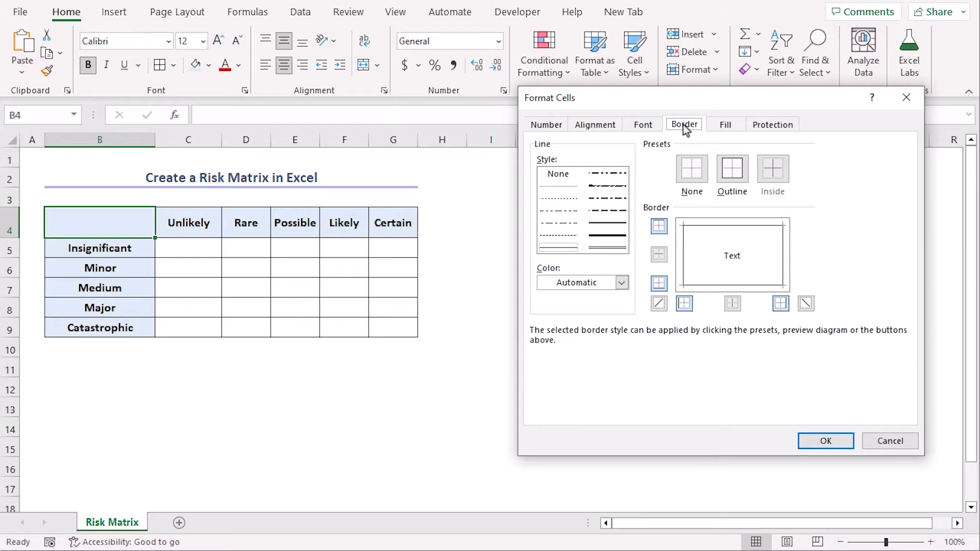
left_click(733, 175)
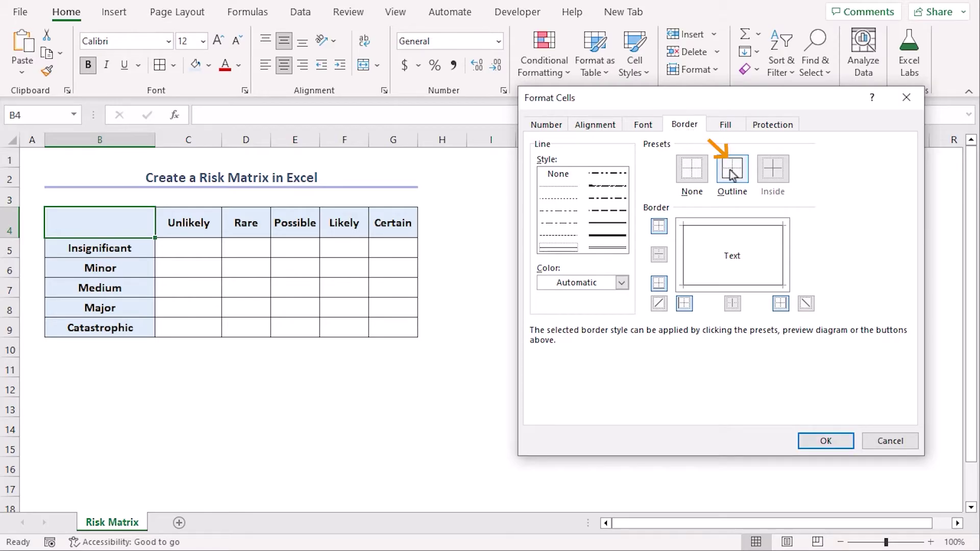
left_click(807, 304)
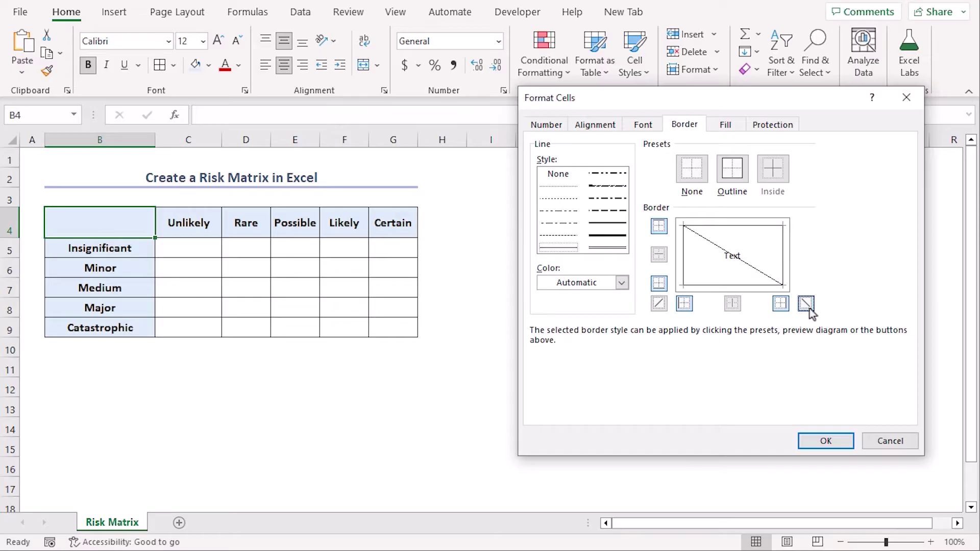
left_click(824, 440)
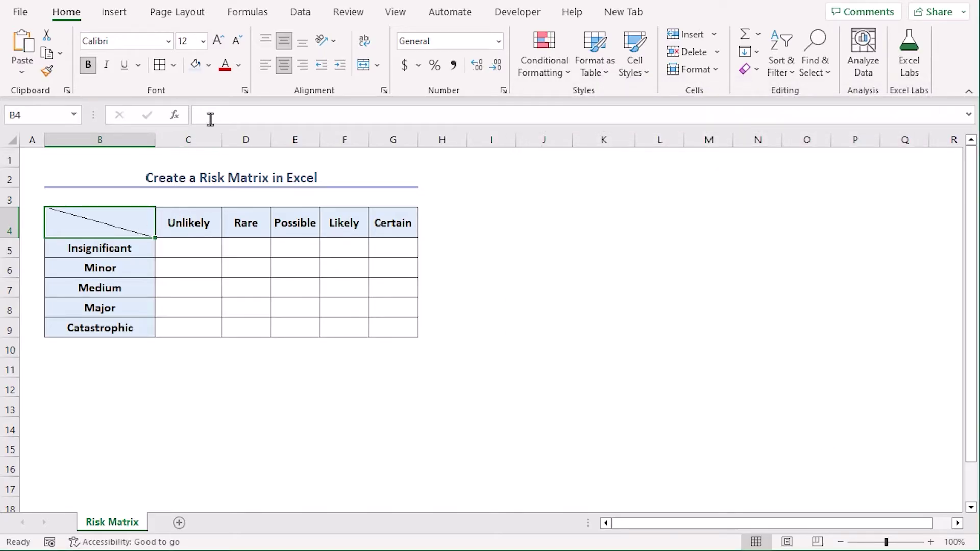
Type 'Impact Certainty' in B4 and make the word 'Impact' subscript.
left_click(210, 117)
type("Impact")
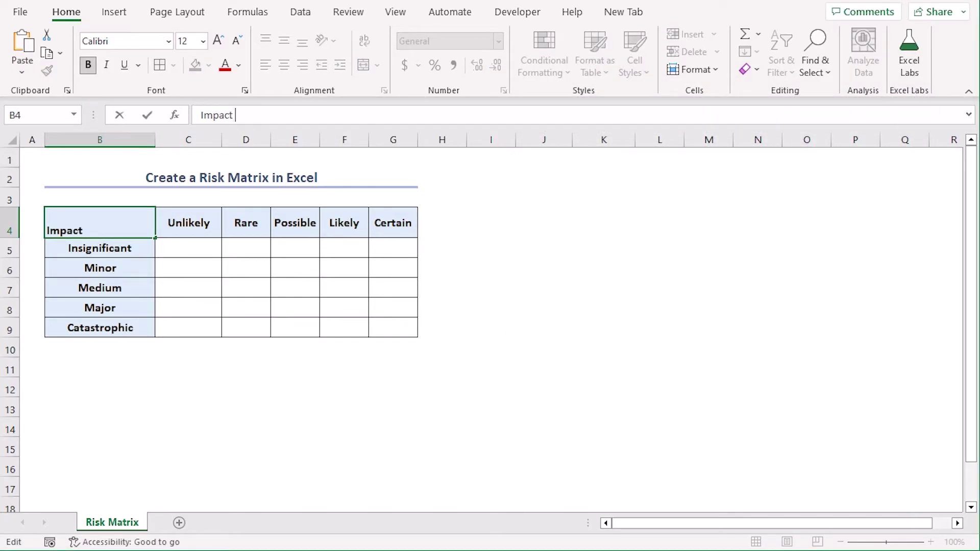
type(" Certainty")
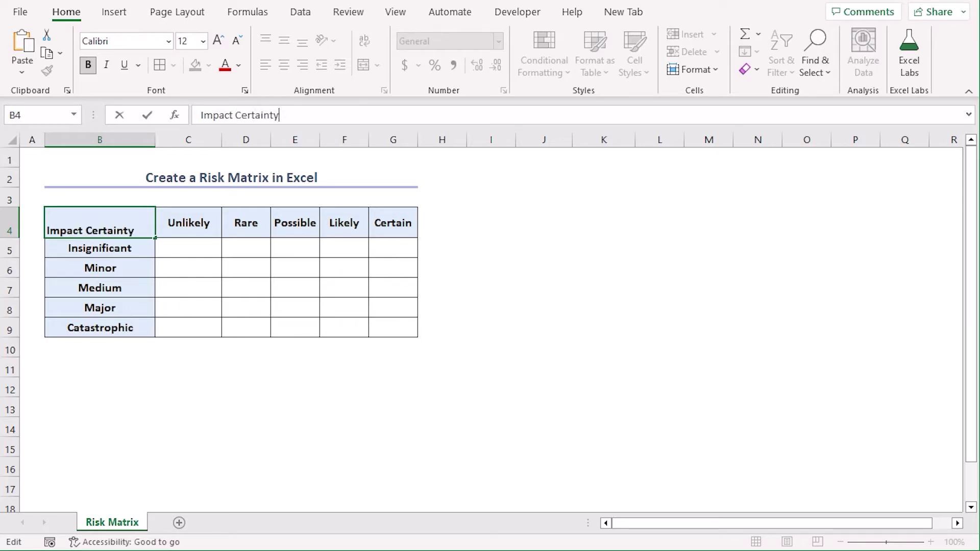
key("Return")
left_click(131, 218)
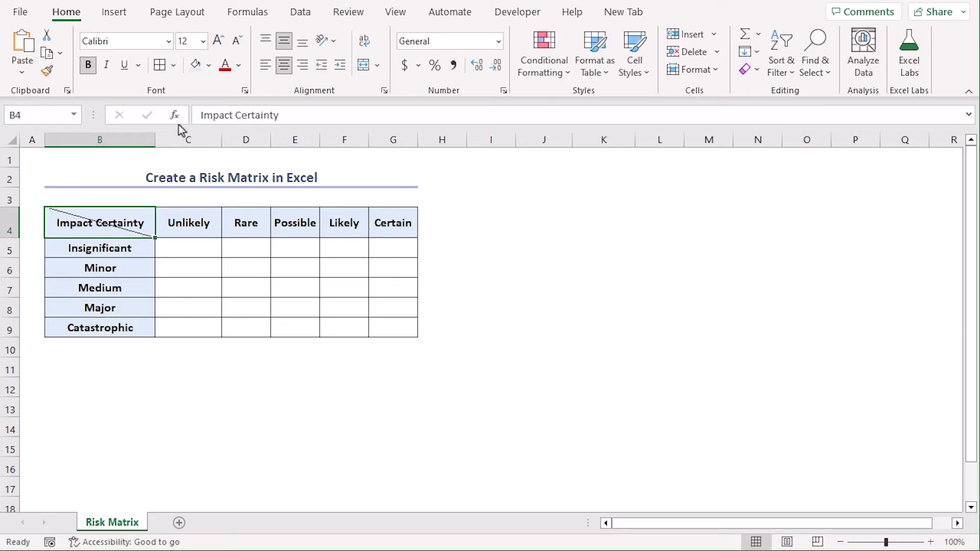
left_click_drag(200, 115, 227, 113)
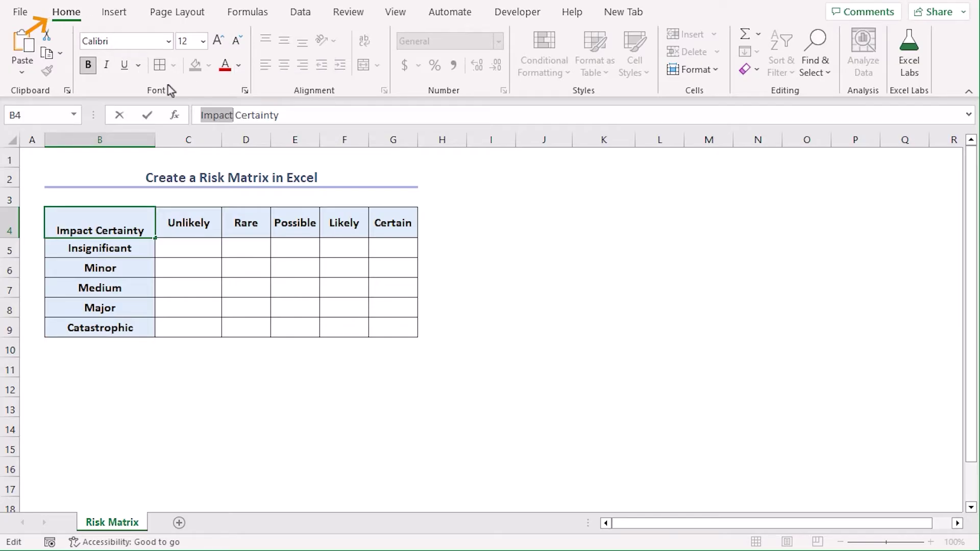
left_click(246, 93)
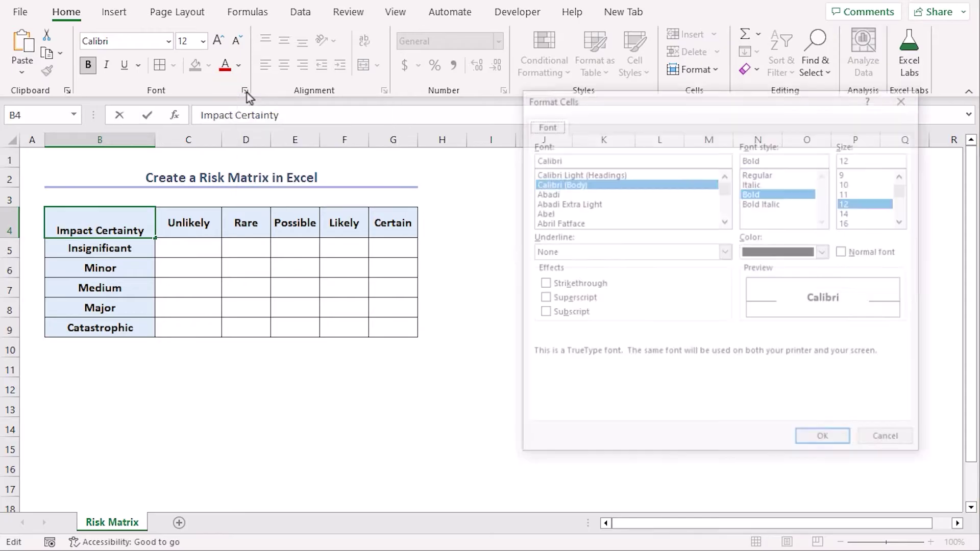
left_click(543, 313)
left_click(844, 446)
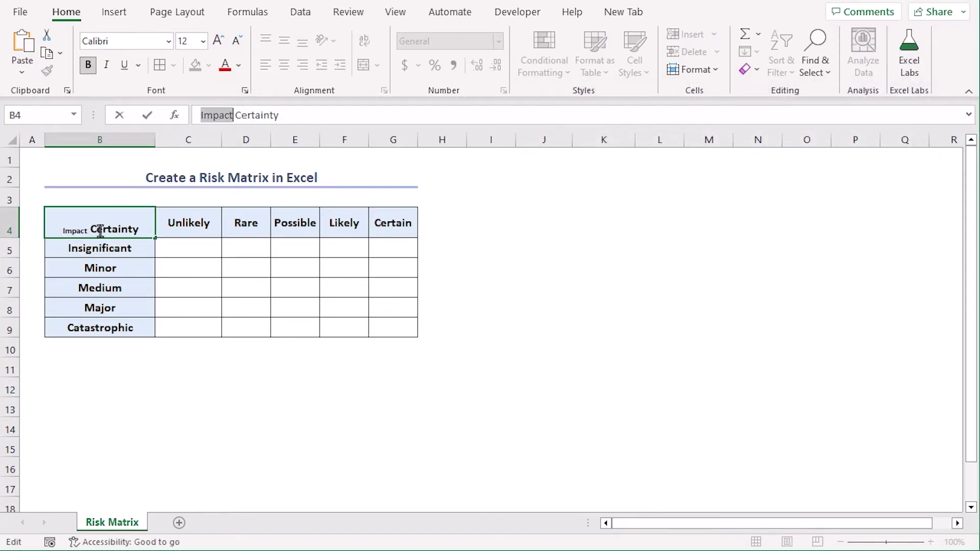
Make 'Certainty' superscript and enlarge the whole B4 label three font sizes.
left_click_drag(89, 230, 137, 228)
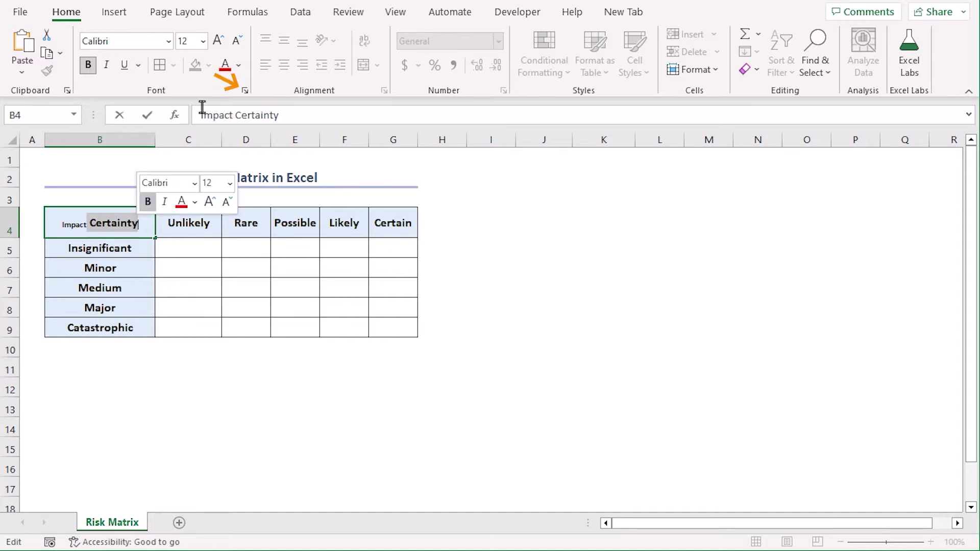
left_click(245, 91)
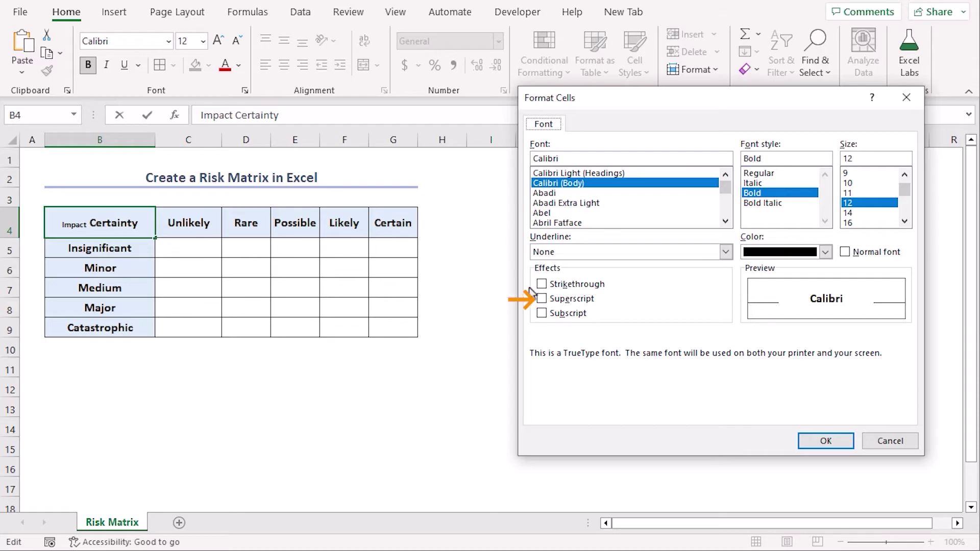
left_click(542, 298)
left_click(826, 442)
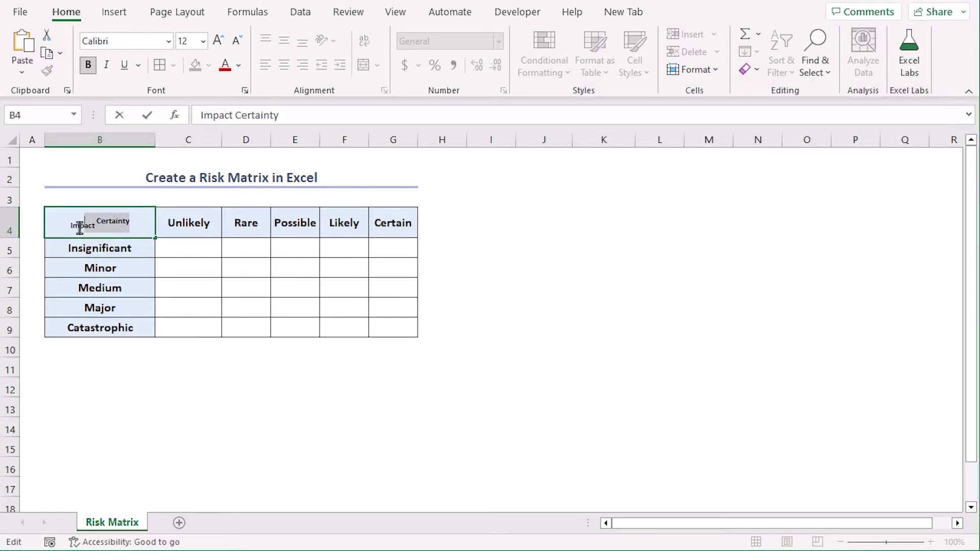
left_click_drag(79, 228, 62, 223)
left_click(216, 42)
left_click(215, 42)
left_click(216, 42)
left_click(577, 373)
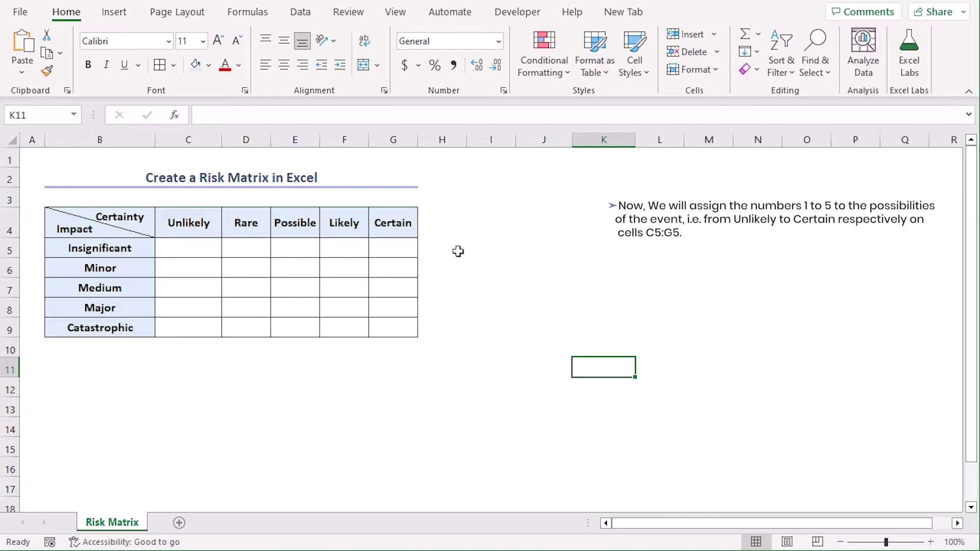
Enter 1, 2, 3 in C5:E5 and extend the series to 5 across row 5.
left_click(188, 248)
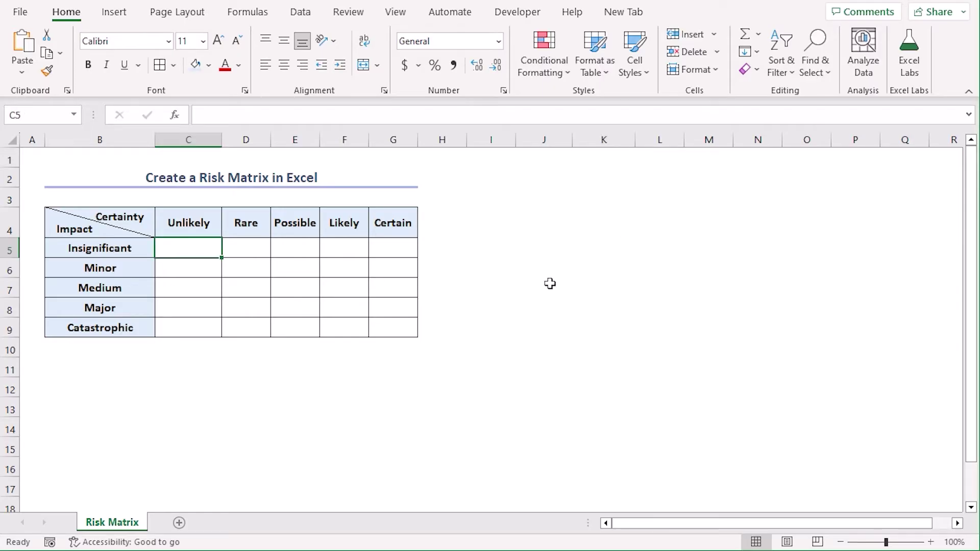
type("1")
key("Tab")
type("2")
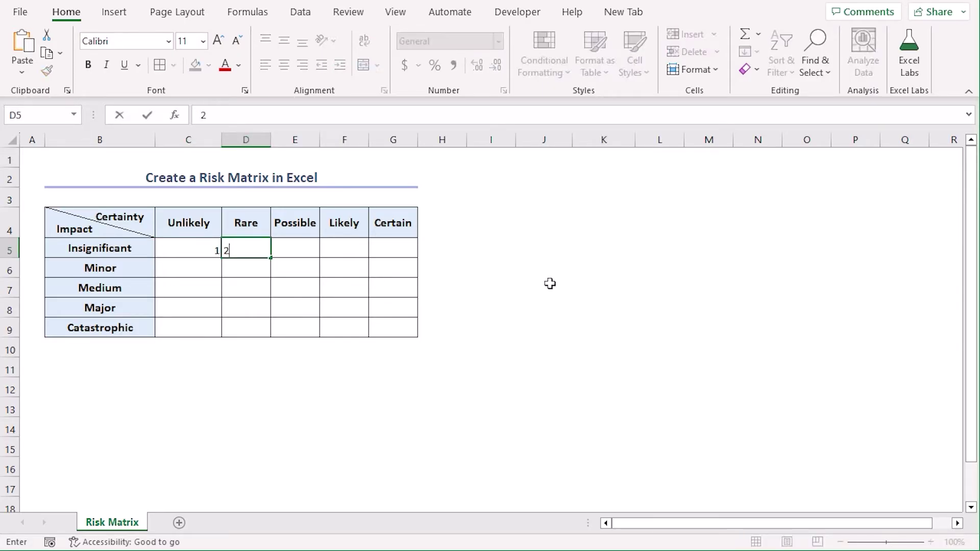
key("Tab")
type("3")
key("Tab")
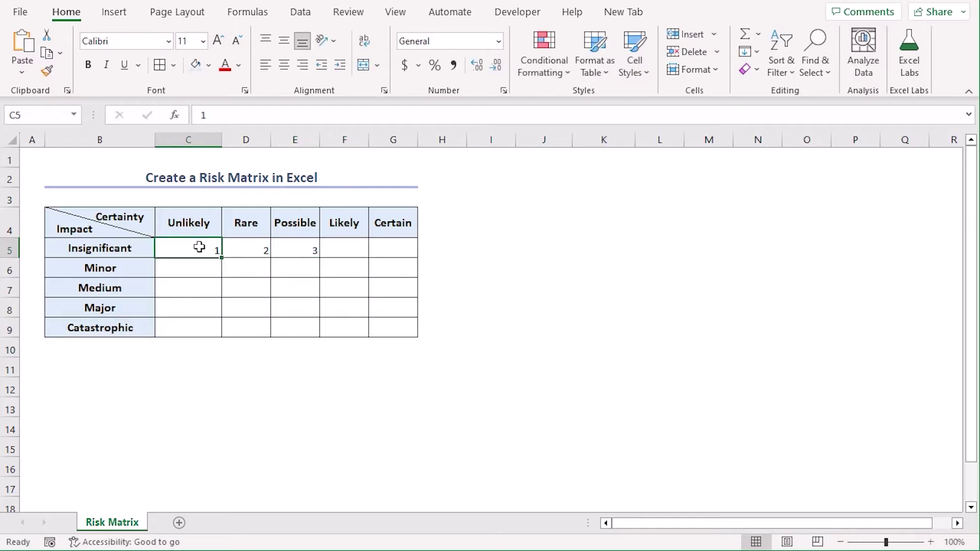
left_click_drag(197, 247, 415, 258)
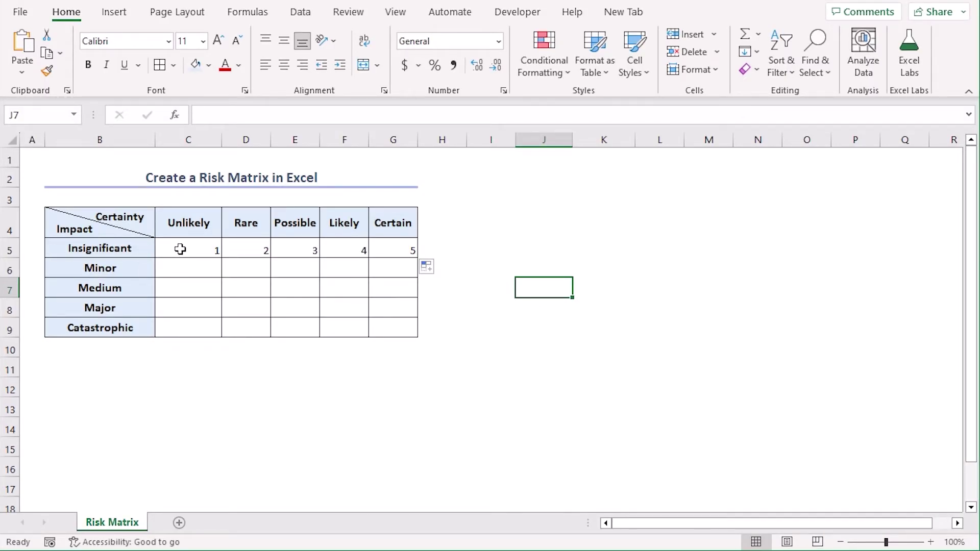
Enter 2 in C6 and fill column C down to 5 in C9.
left_click(186, 266)
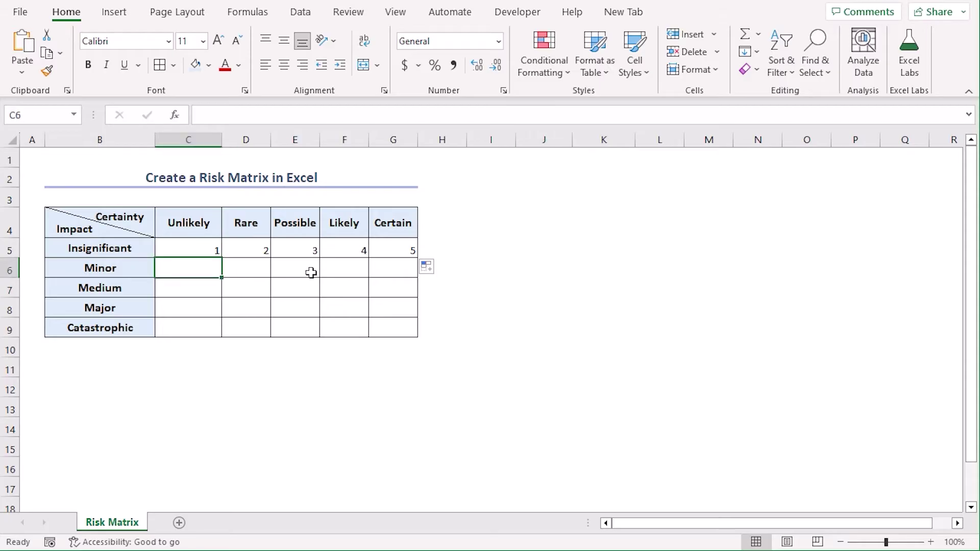
type("2")
key("Return")
left_click_drag(197, 252, 220, 334)
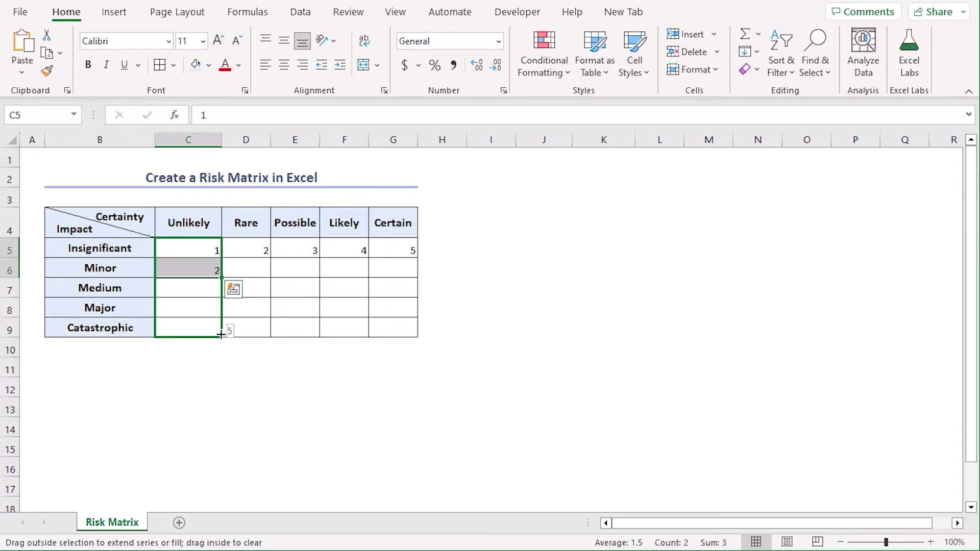
left_click_drag(221, 334, 221, 336)
left_click(229, 400)
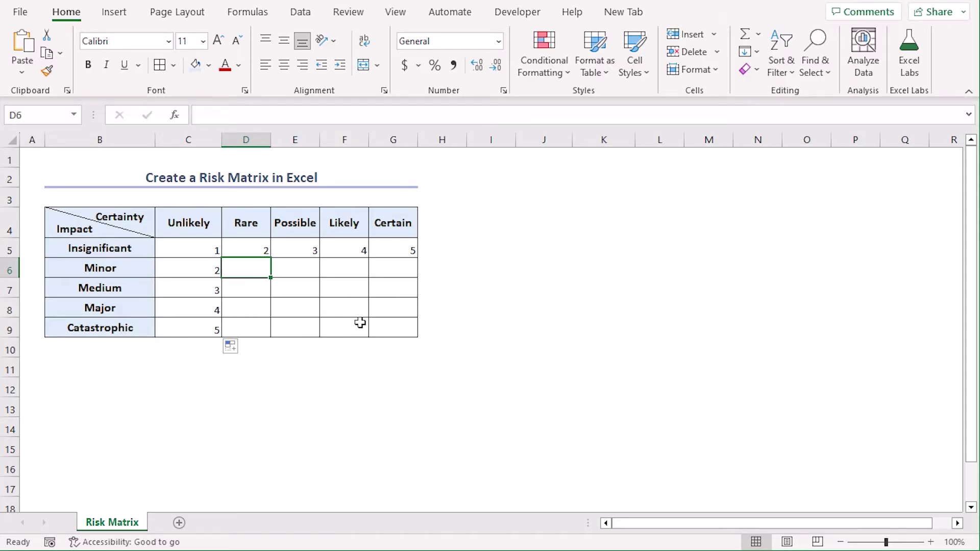
left_click(398, 310)
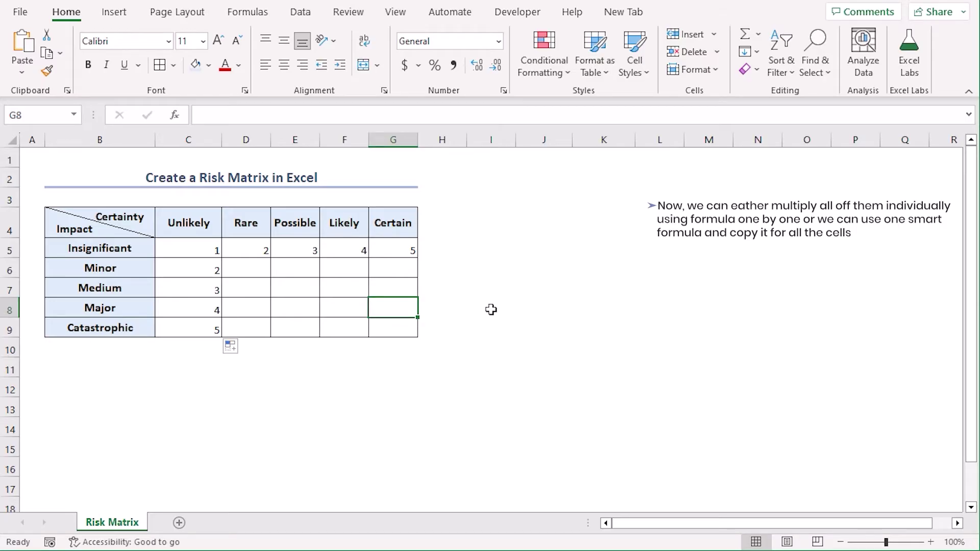
left_click(256, 274)
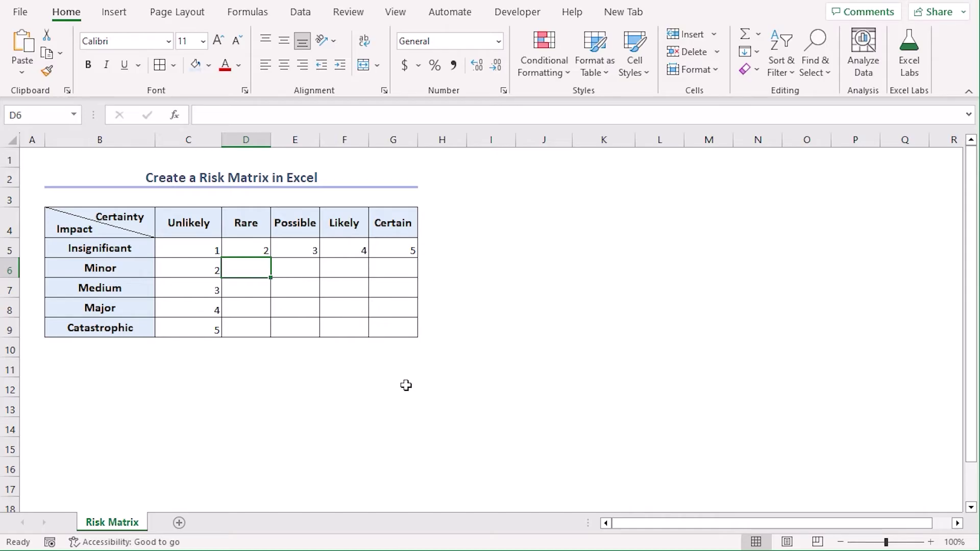
Enter =$C6*D$5 in D6, multiplying the Minor and Rare scores to give 4.
type("=")
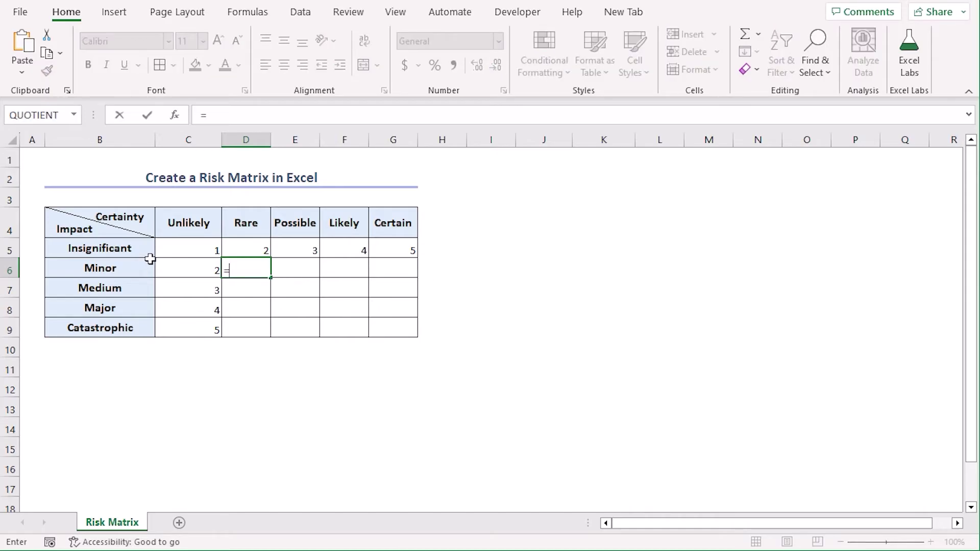
left_click(165, 263)
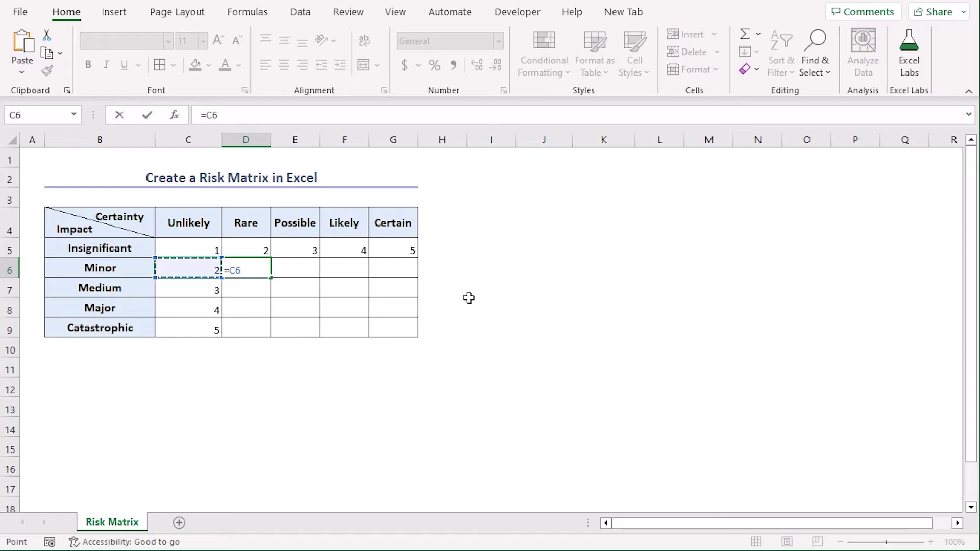
key("F4")
key("F4")
key("F4")
key("F4")
type("*")
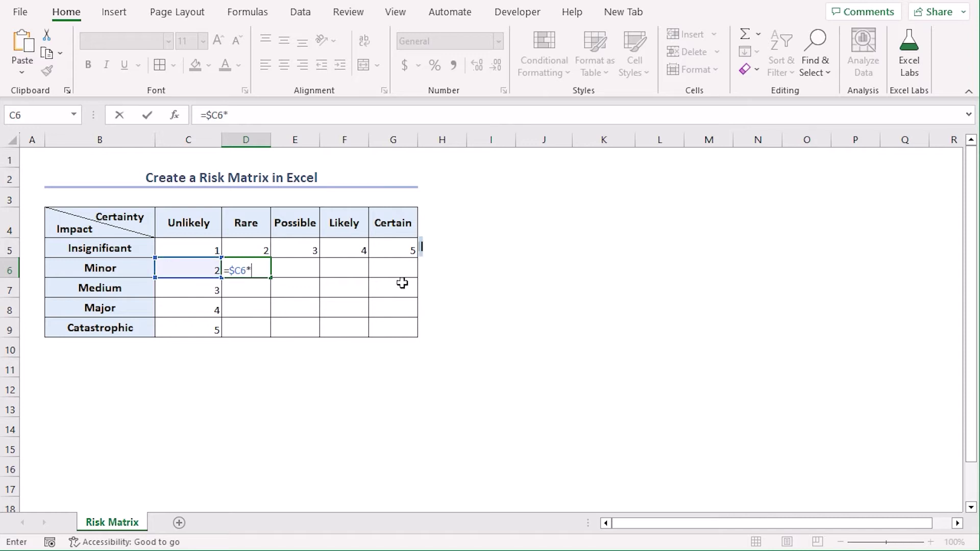
left_click(247, 248)
key("F4")
key("F4")
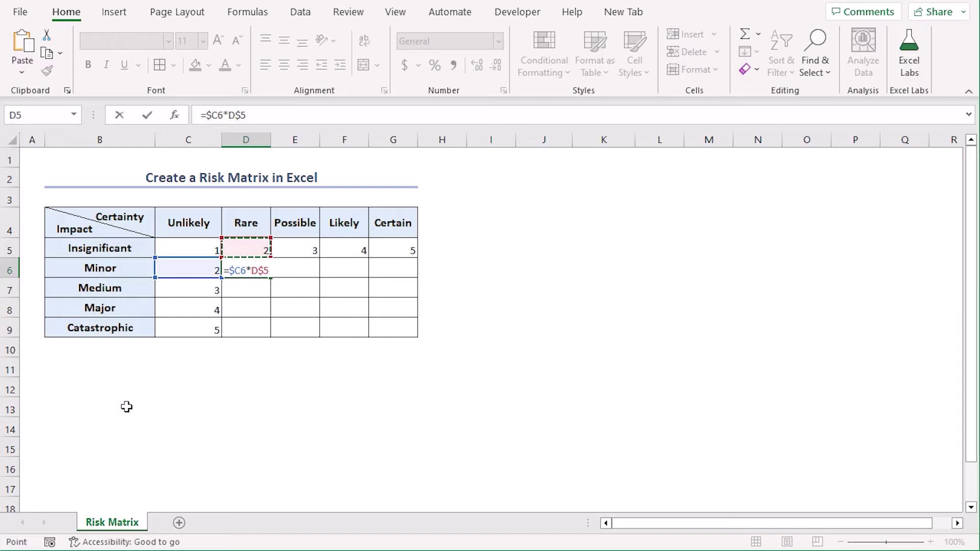
key("Return")
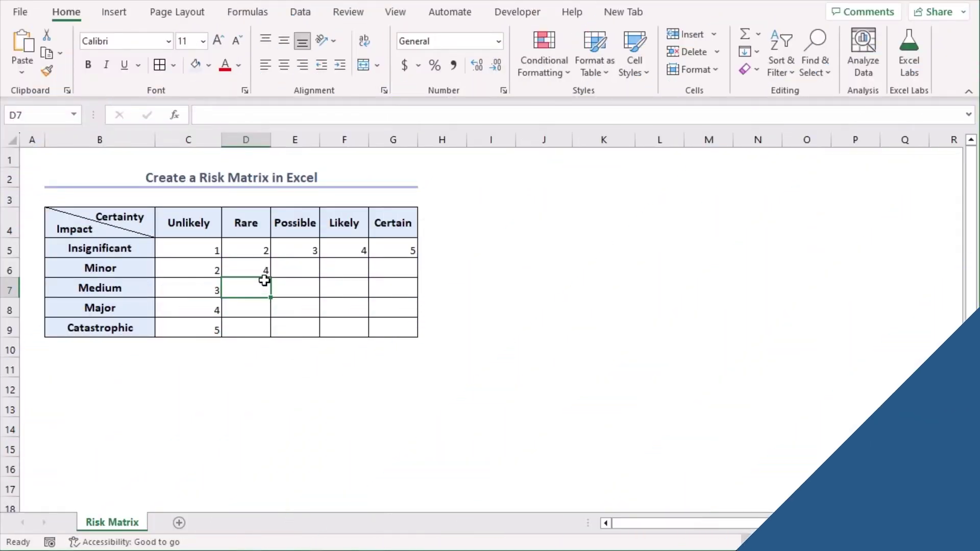
Copy D6's formula across to G6 and check the copies in E6, F6 and G6.
left_click(264, 271)
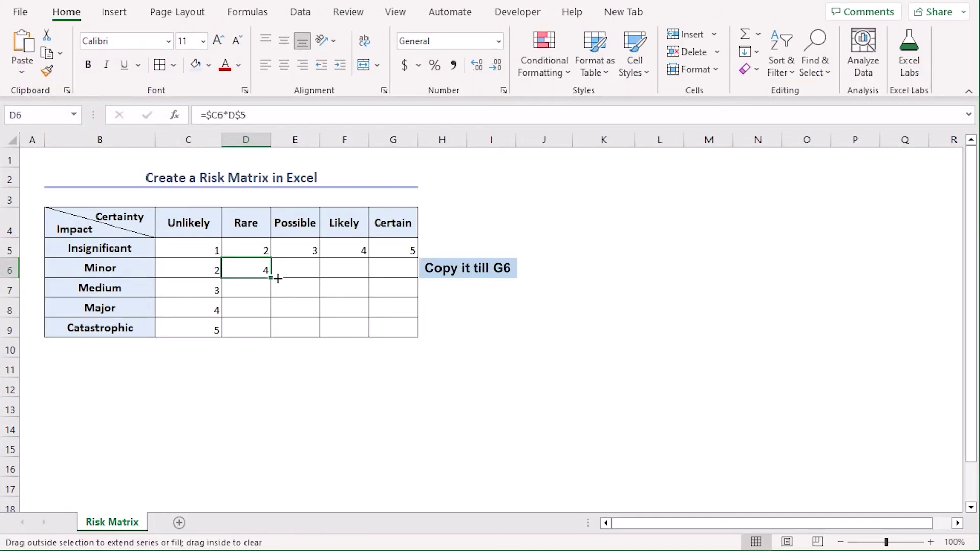
left_click_drag(278, 279, 406, 279)
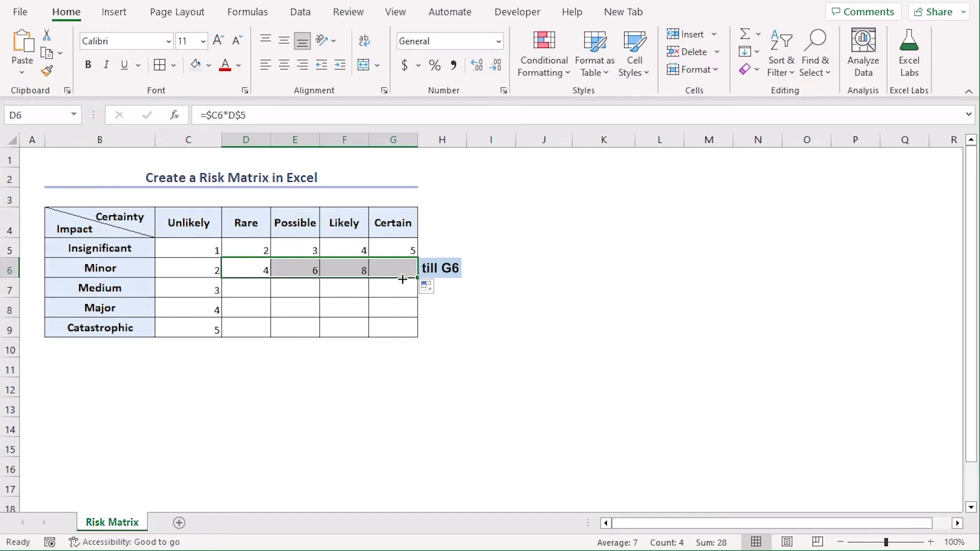
left_click(295, 270)
left_click(334, 271)
left_click(384, 267)
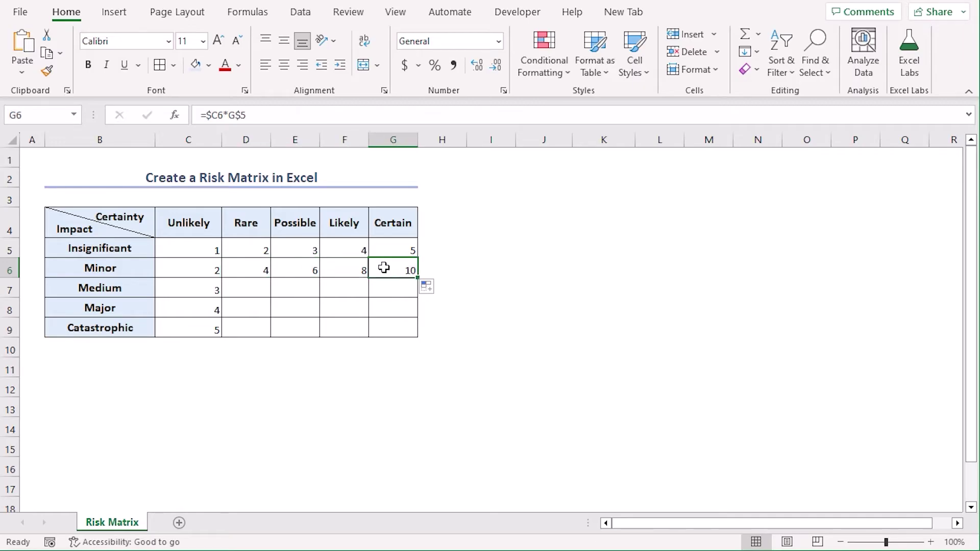
left_click(293, 268)
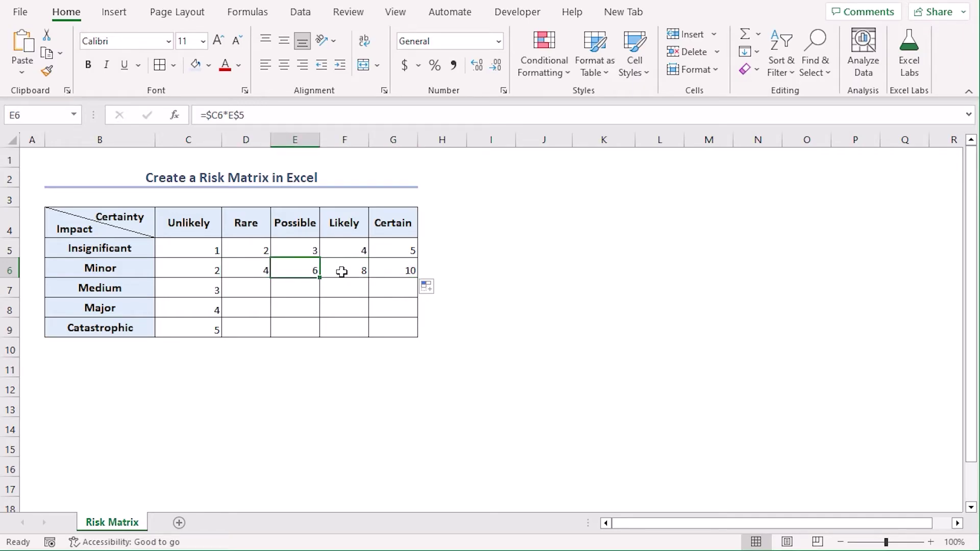
left_click(340, 272)
left_click(376, 271)
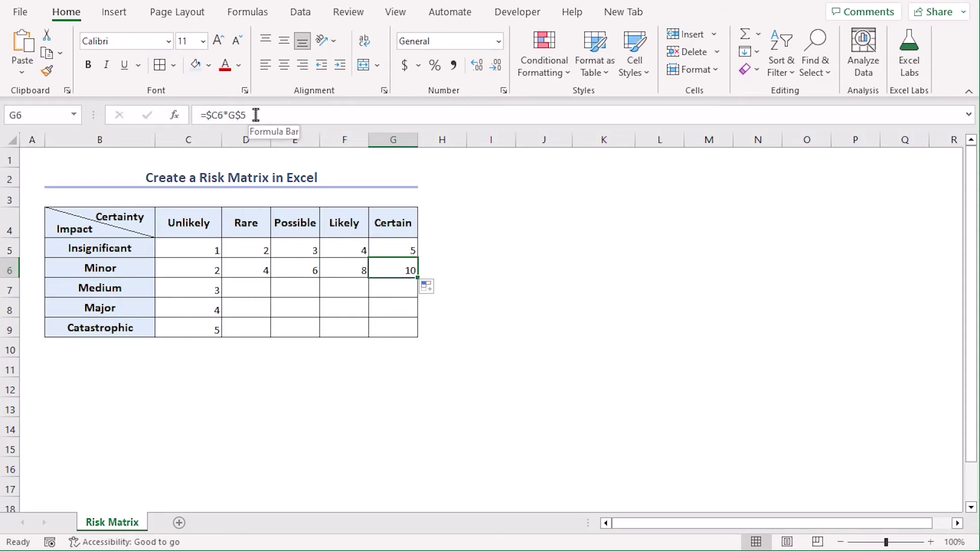
Fill the D6:G6 formulas down through row 9 and verify E8 reads =$C8*E$5.
left_click_drag(252, 268, 408, 268)
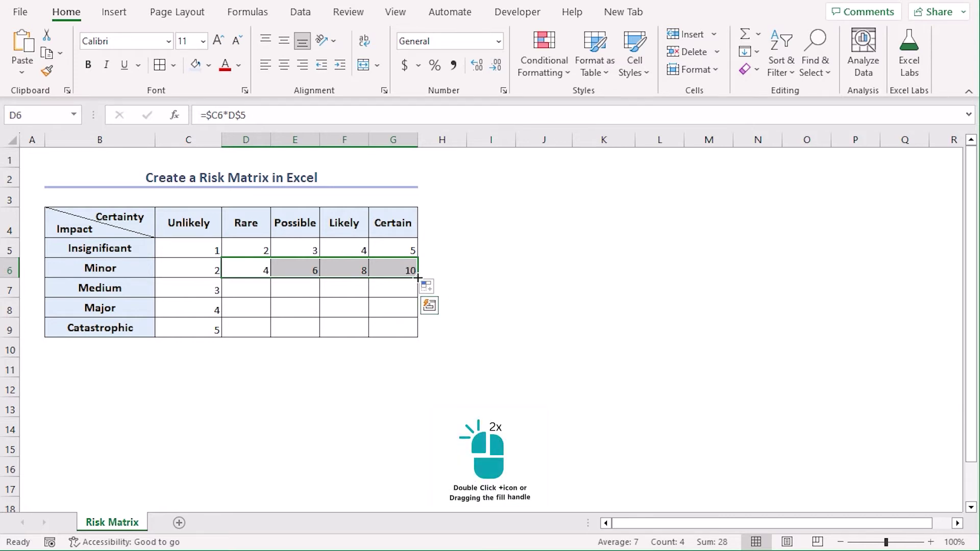
left_click_drag(418, 278, 419, 333)
left_click(356, 377)
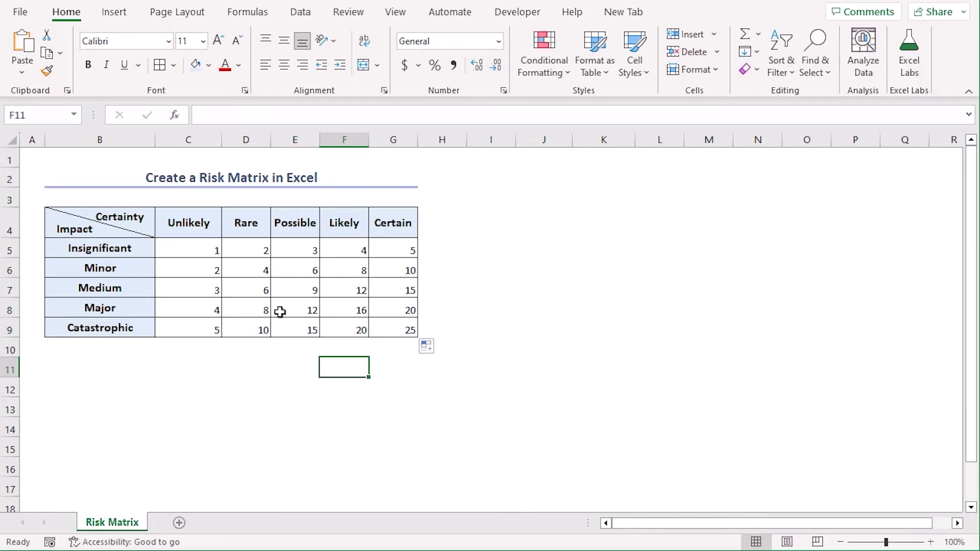
left_click(297, 312)
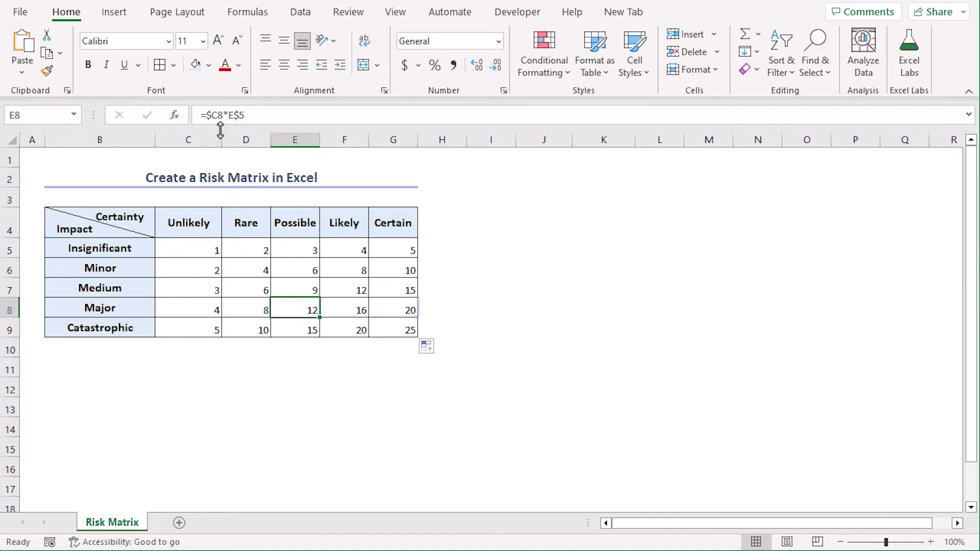
left_click(247, 115)
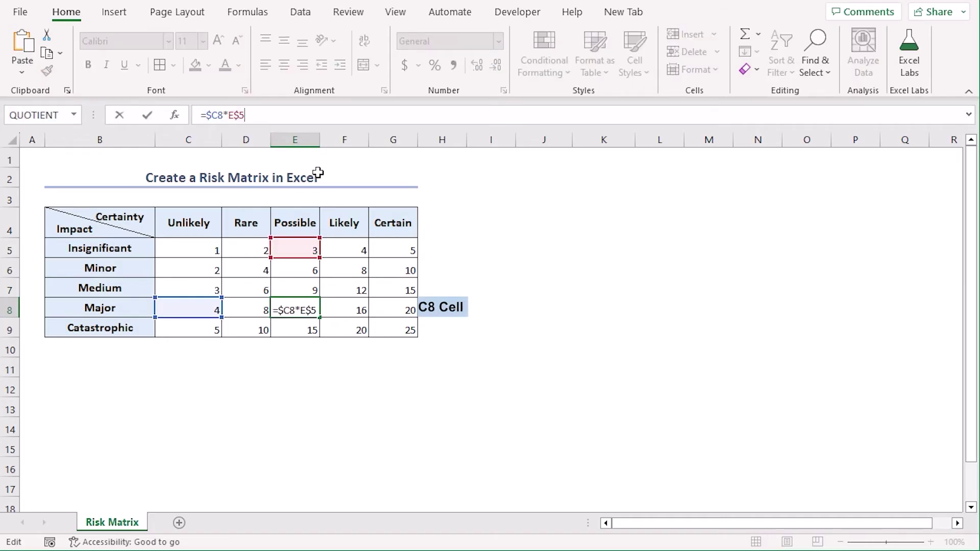
key("Return")
left_click(548, 304)
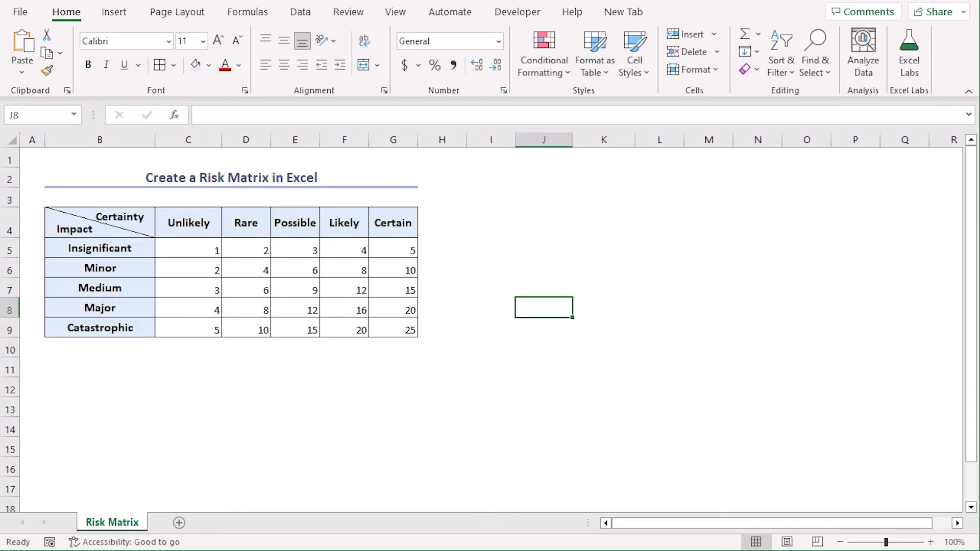
left_click(491, 328)
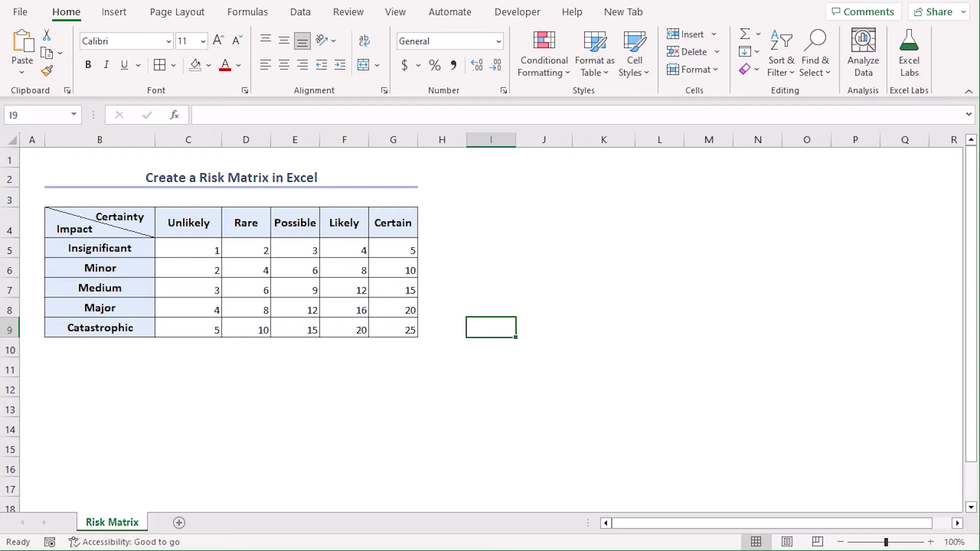
Shade the score cells C5:G9 with a tan theme fill colour.
left_click_drag(168, 249, 380, 322)
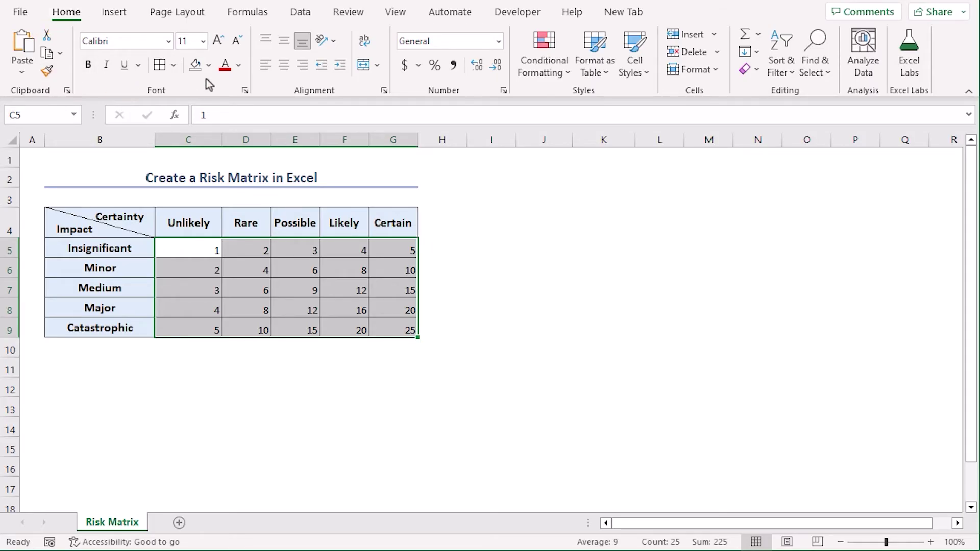
left_click(209, 66)
left_click(289, 130)
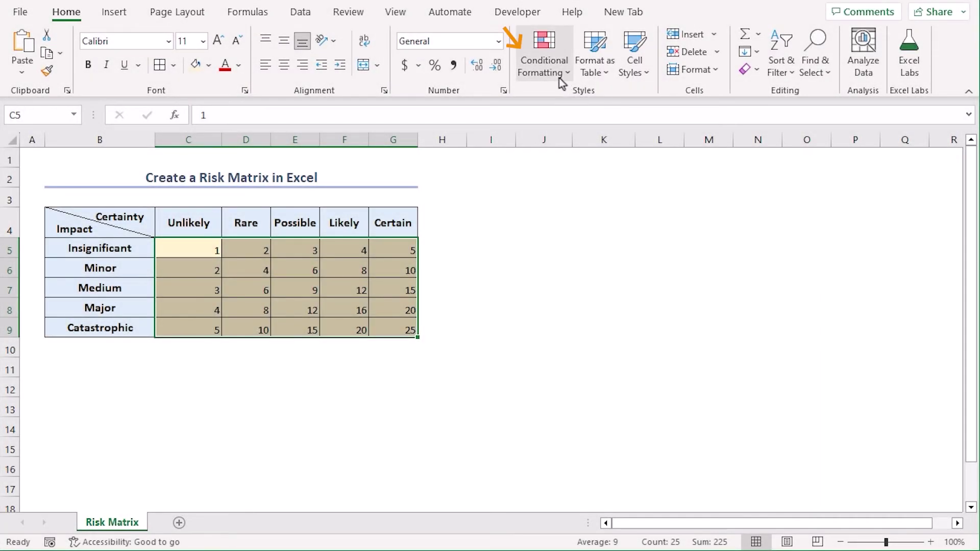
Add a Greater Than 12 highlight rule with Light Red Fill to the score cells C5:G9.
left_click(559, 78)
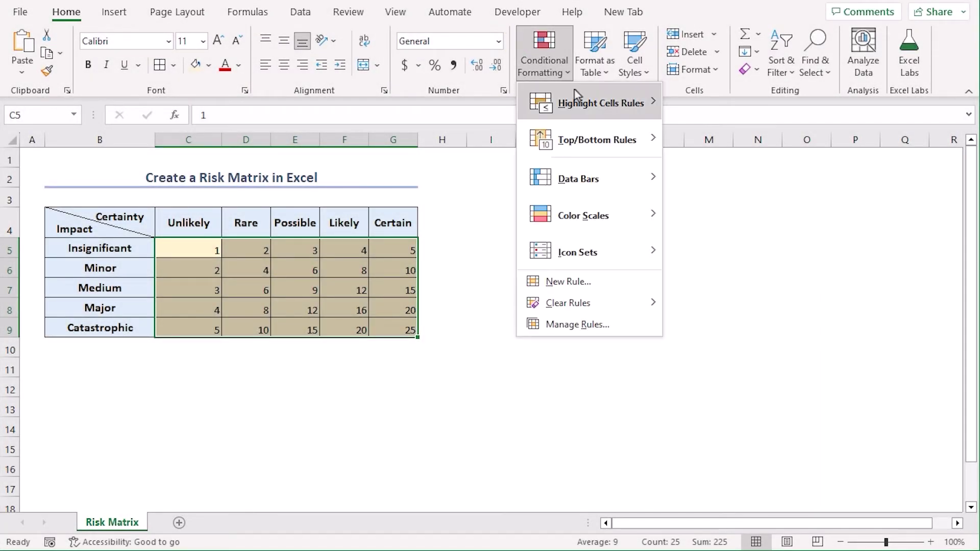
mouse_move(610, 105)
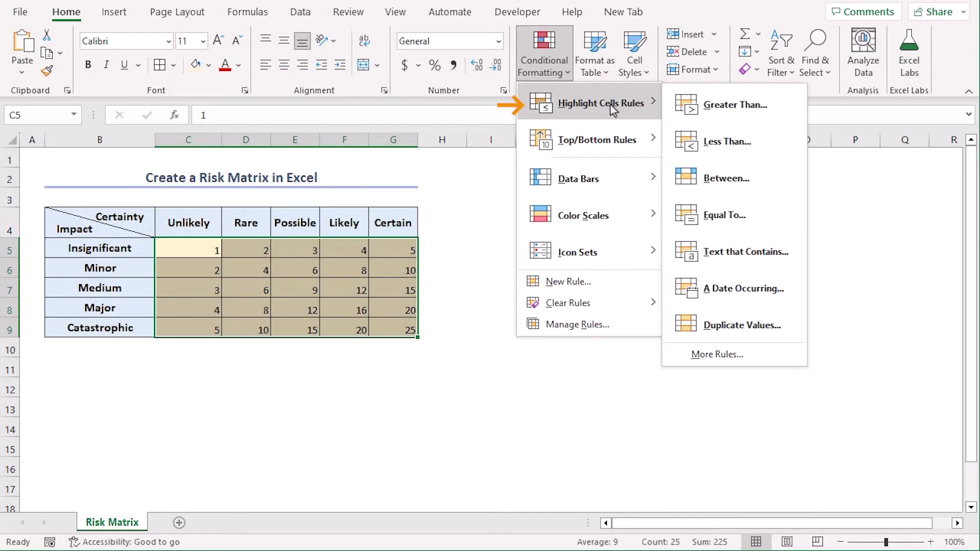
left_click(762, 106)
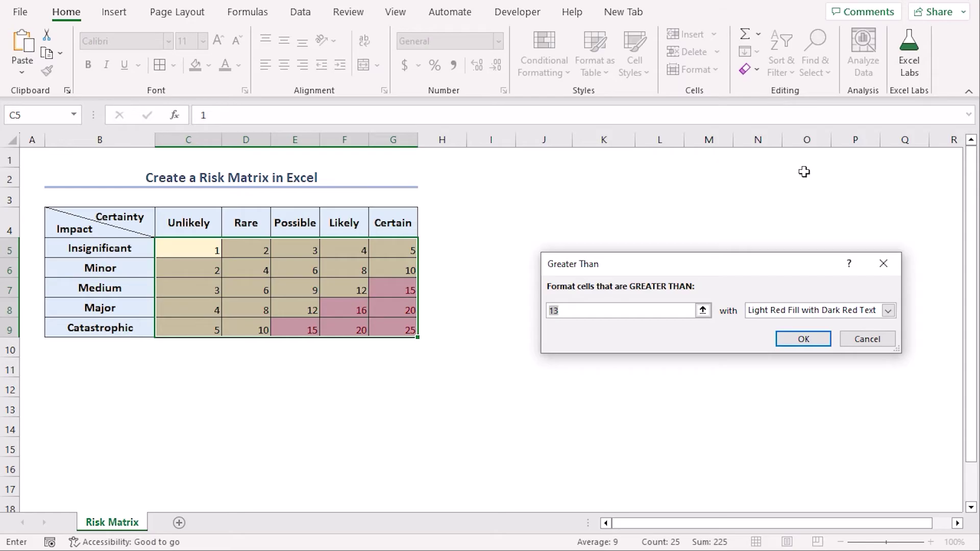
type("12")
left_click(888, 310)
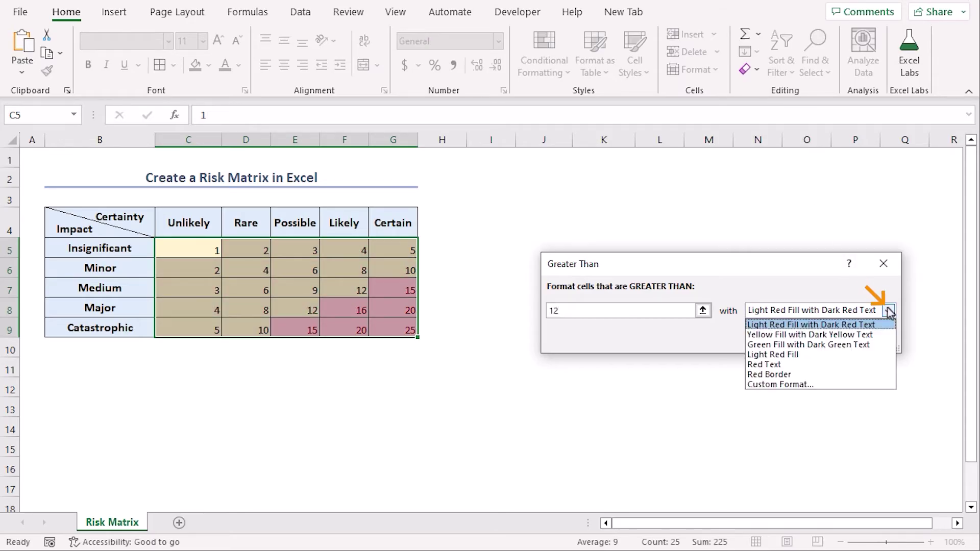
left_click(848, 355)
left_click(804, 339)
left_click(442, 370)
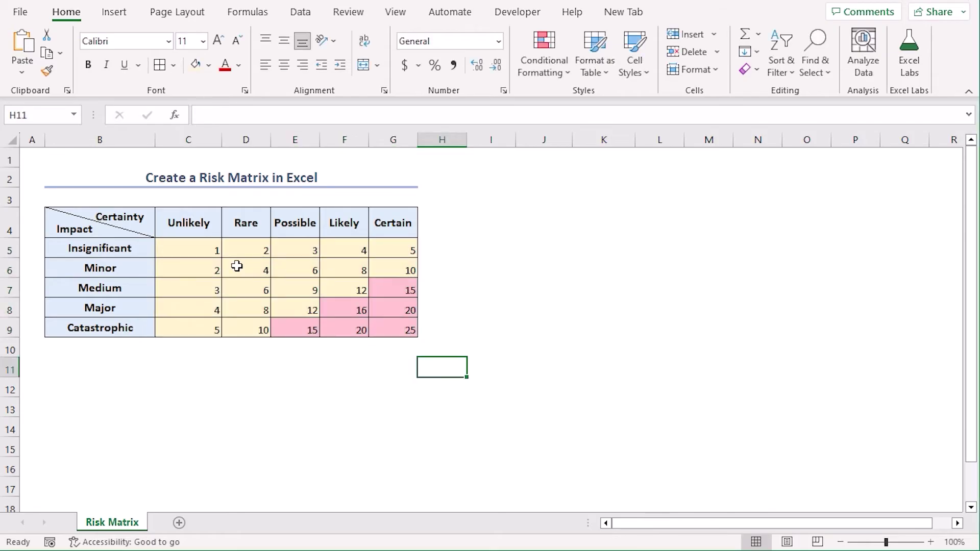
left_click_drag(189, 250, 406, 331)
Highlight matrix scores less than 6 with a custom light green fill.
left_click(540, 79)
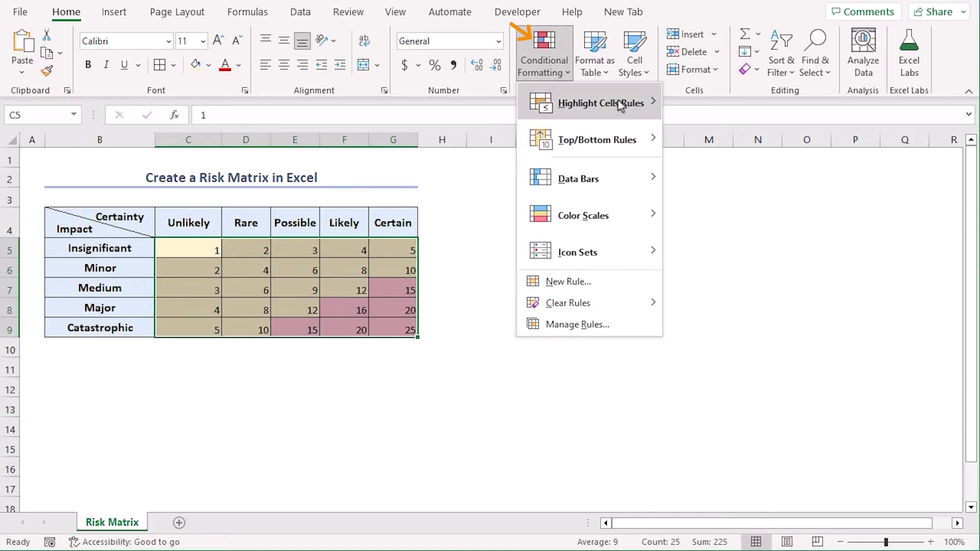
mouse_move(633, 103)
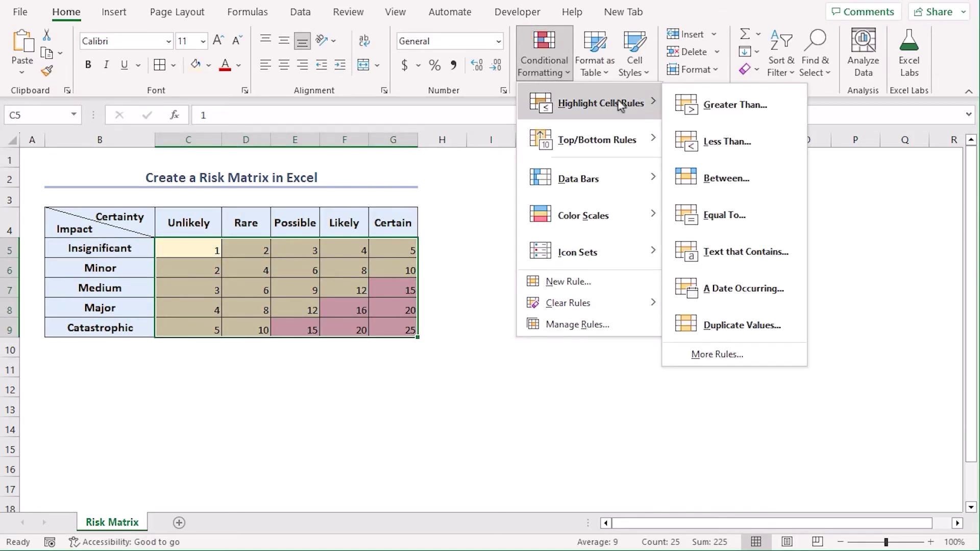
left_click(764, 141)
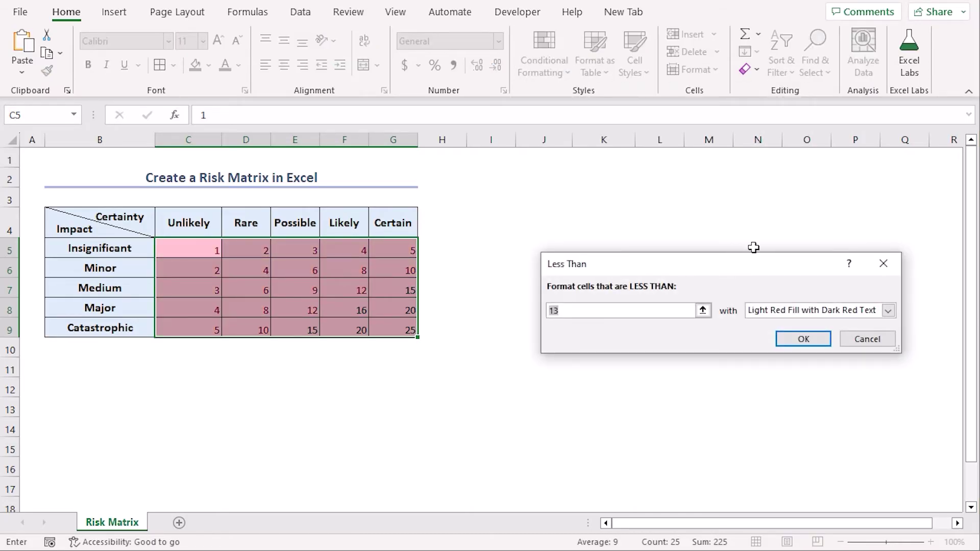
type("6")
left_click(888, 311)
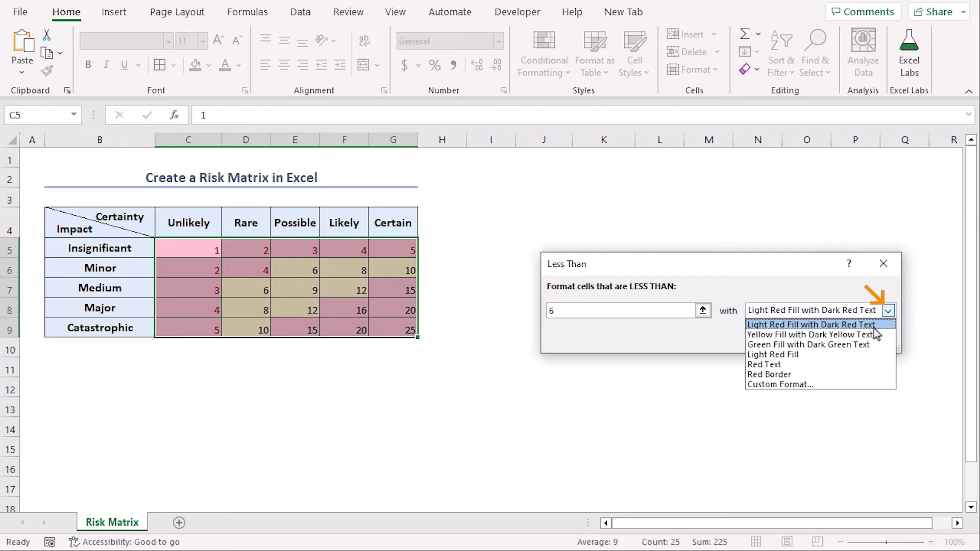
left_click(840, 383)
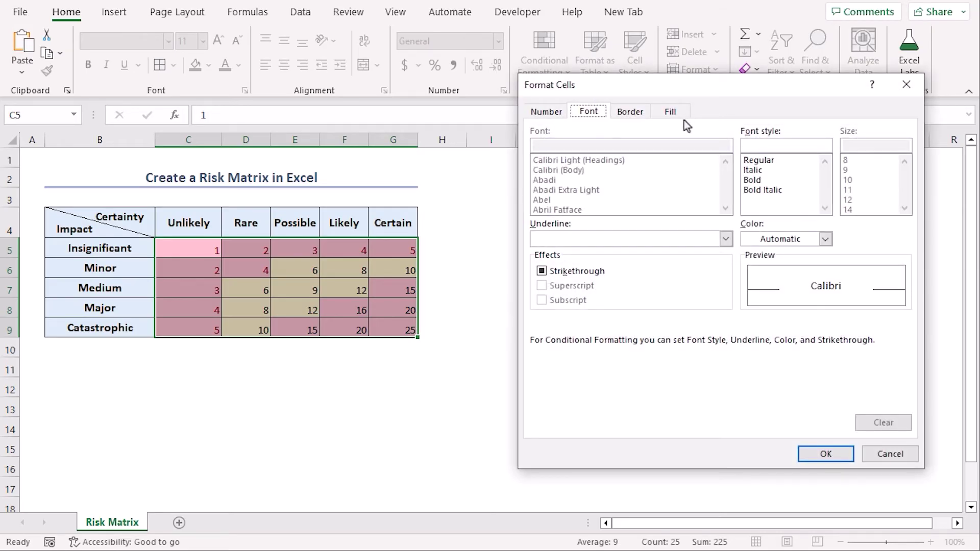
left_click(672, 113)
left_click(668, 188)
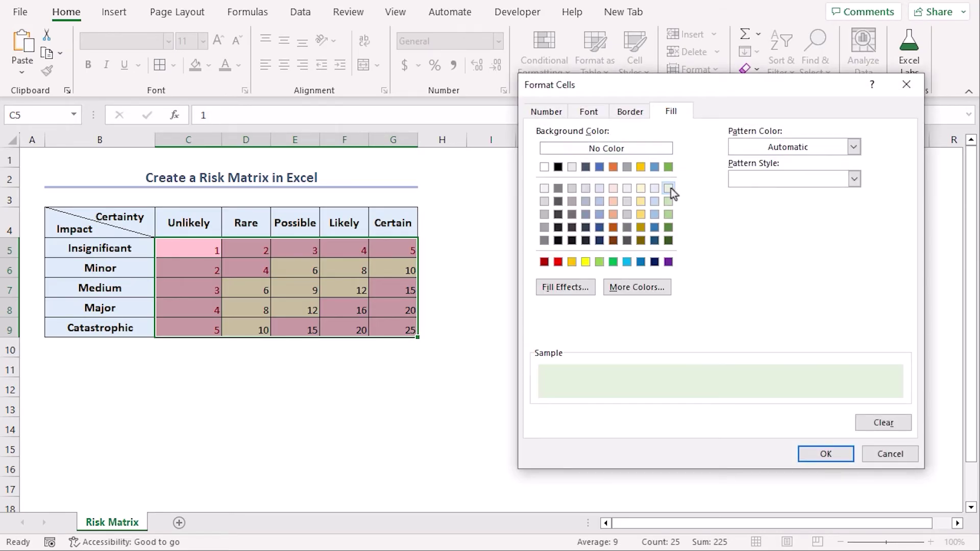
left_click(817, 452)
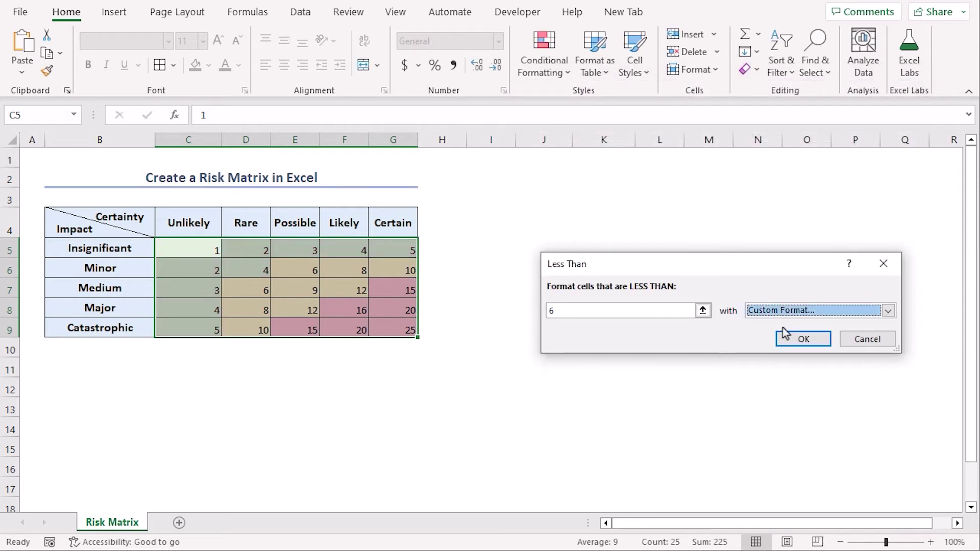
left_click(804, 341)
left_click(442, 367)
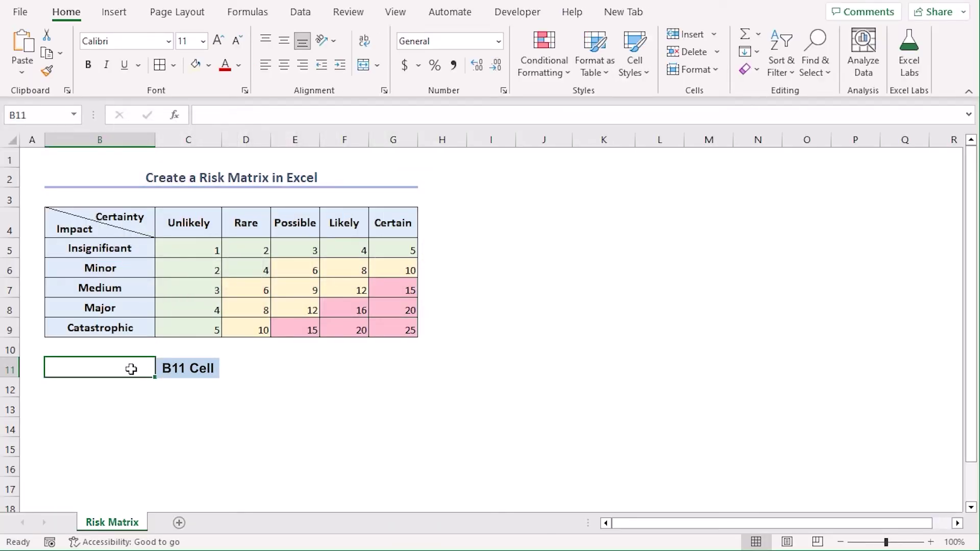
Enter the labels Certainty, Impact and Result down cells B11:B13.
type("Certainty")
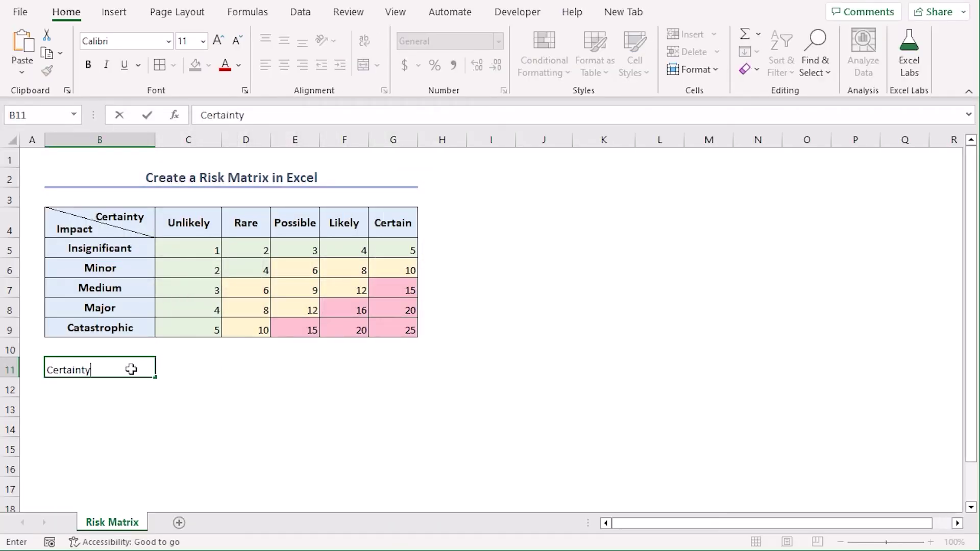
key("Return")
type("Im")
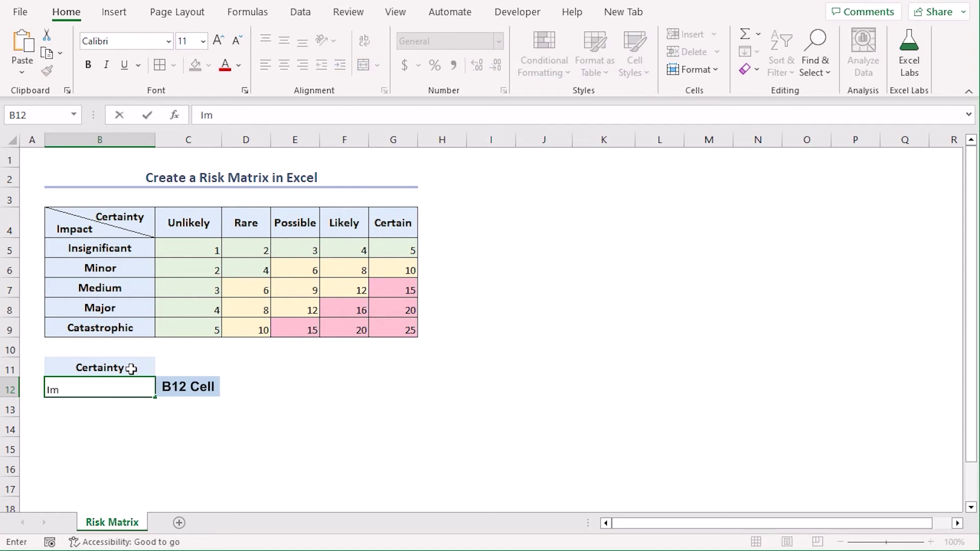
type("pact")
key("Return")
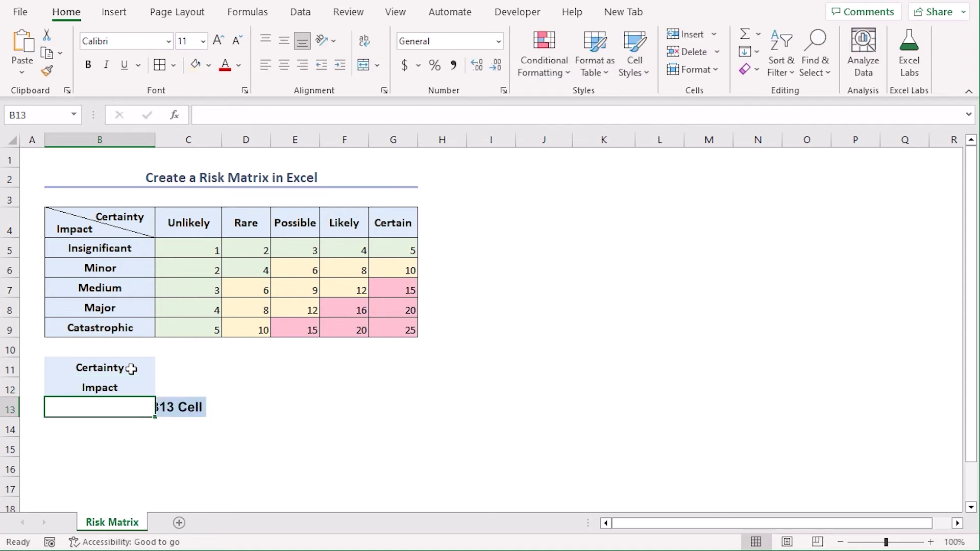
type("Result")
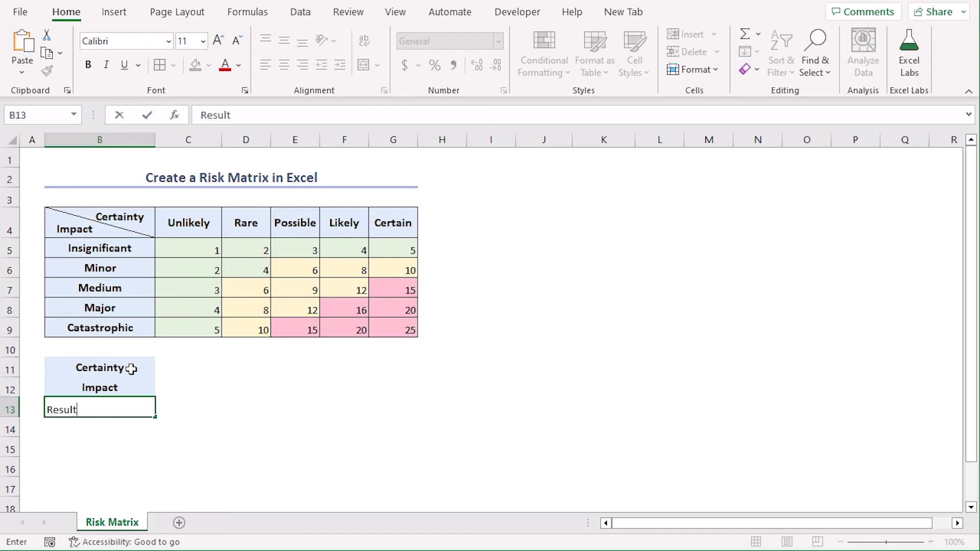
key("Return")
Apply All Borders to the lookup panel range B11:C13.
left_click(118, 370)
left_click_drag(119, 370, 197, 405)
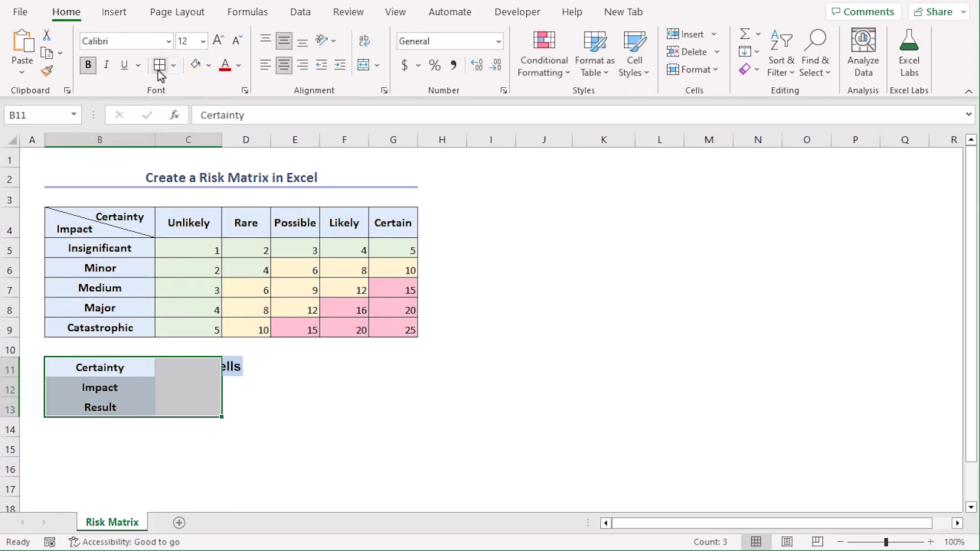
left_click(174, 65)
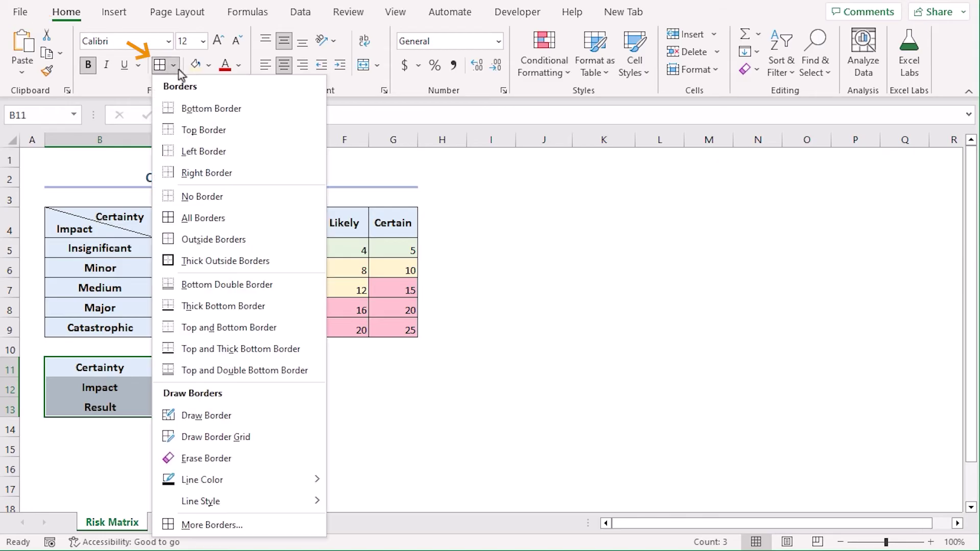
left_click(221, 222)
left_click(219, 376)
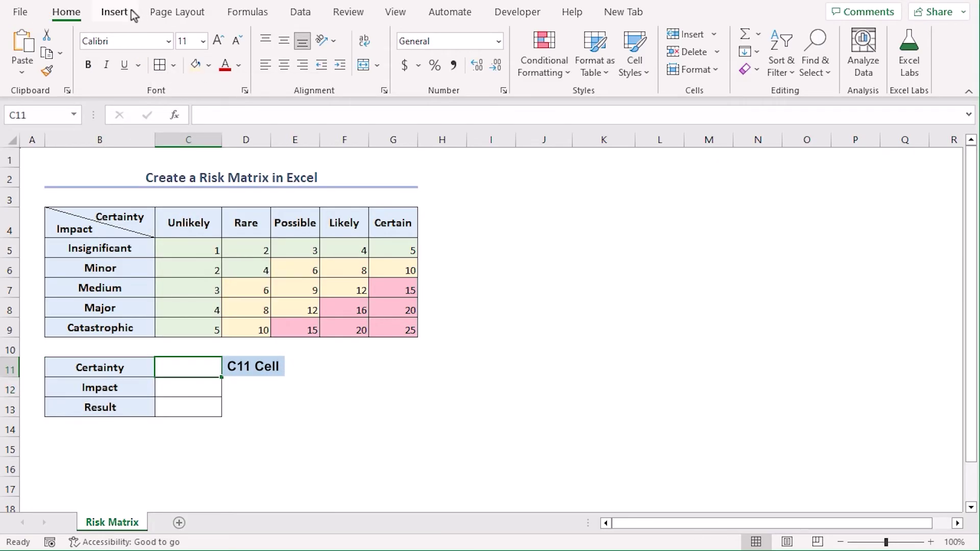
Give C11 a list validation sourced from the certainty headings C4:G4.
left_click(300, 12)
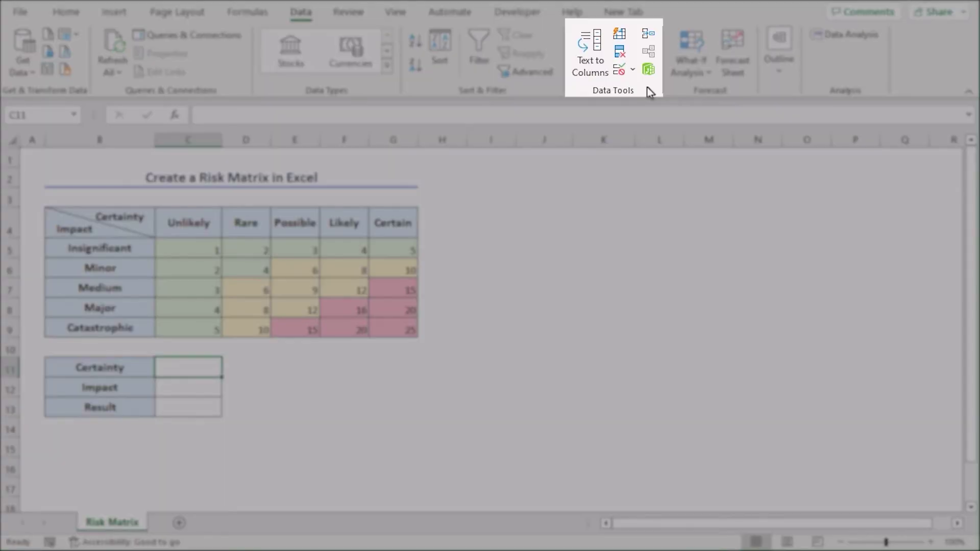
left_click(619, 70)
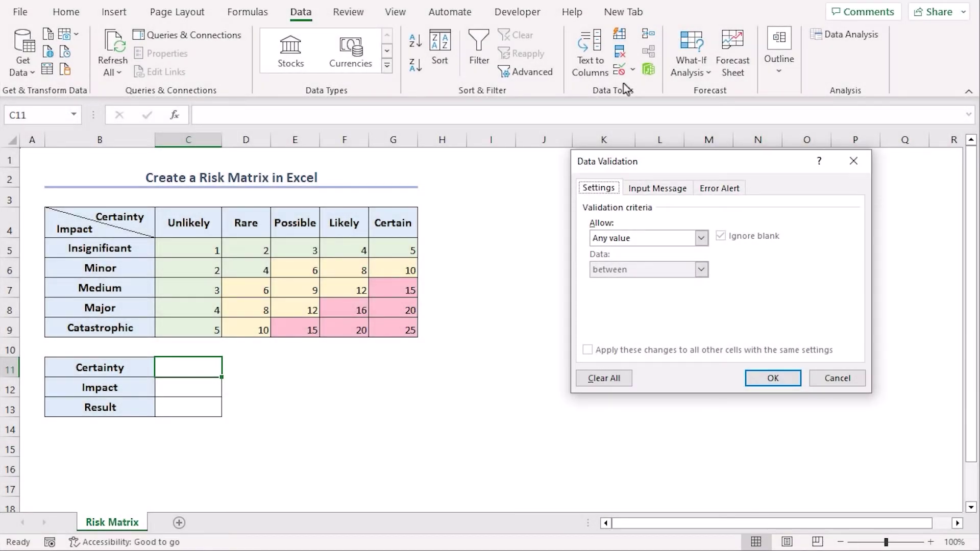
left_click(701, 238)
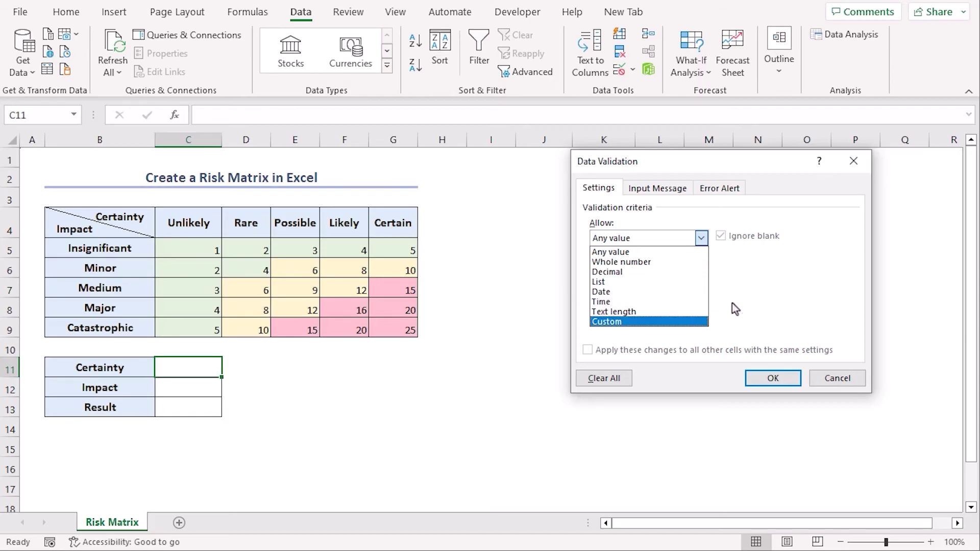
left_click(657, 285)
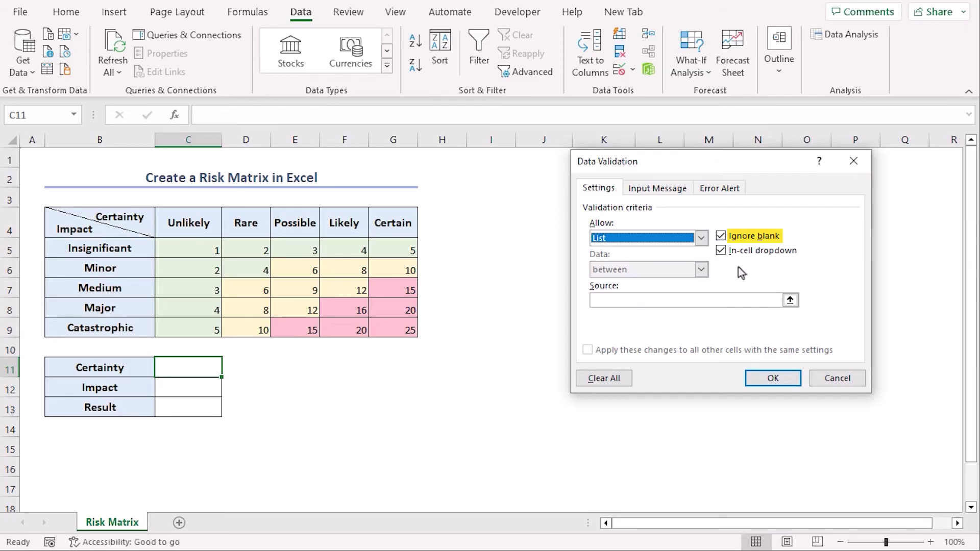
left_click(714, 301)
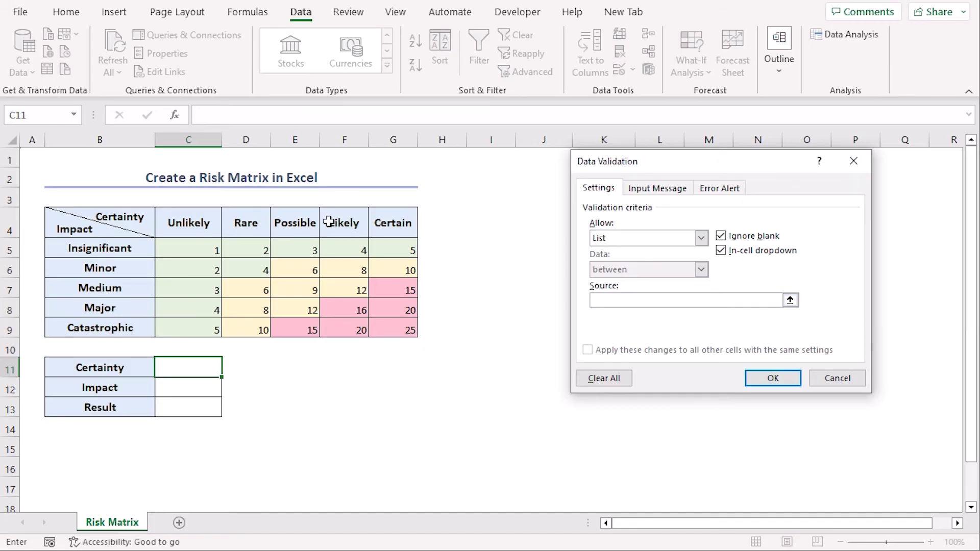
left_click_drag(196, 221, 387, 221)
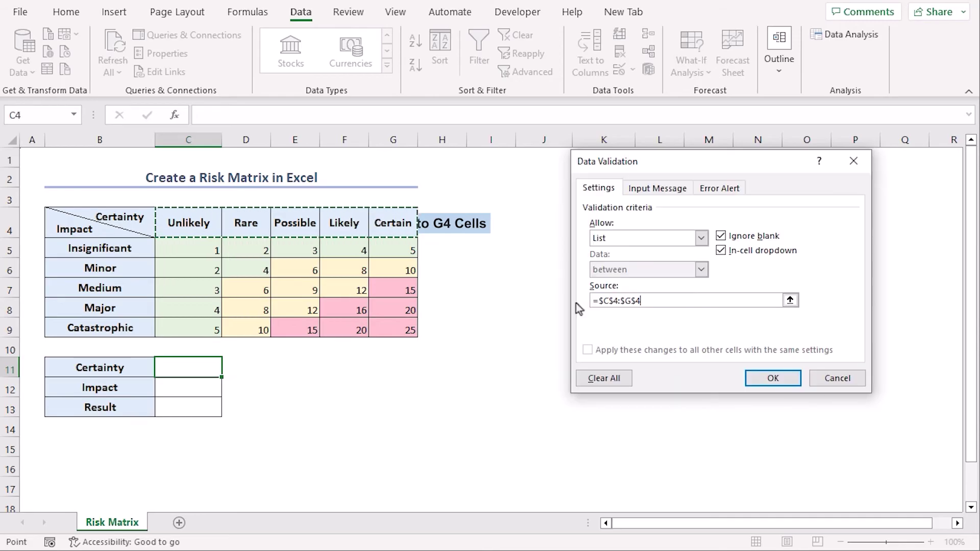
left_click(770, 374)
Choose Rare from the Certainty dropdown in C11.
left_click(228, 369)
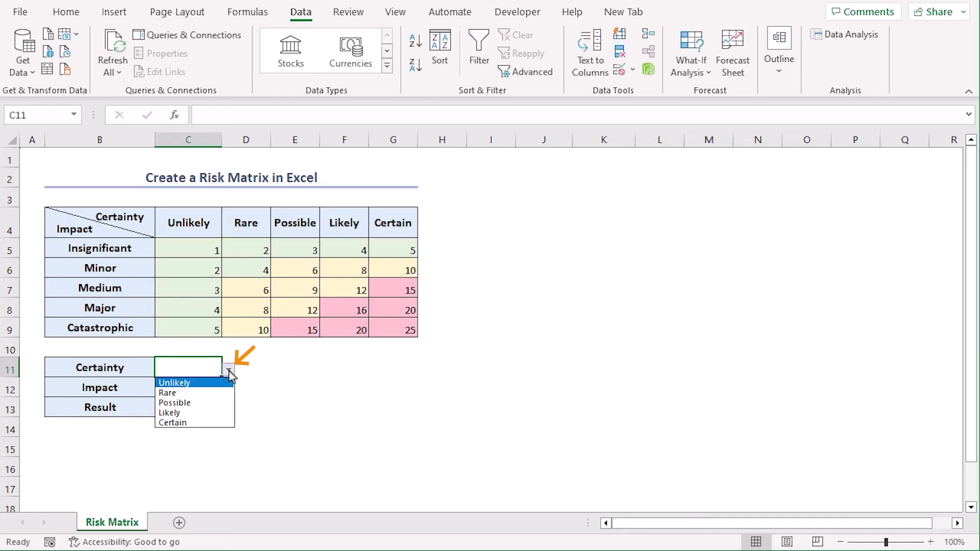
left_click(204, 394)
left_click(196, 391)
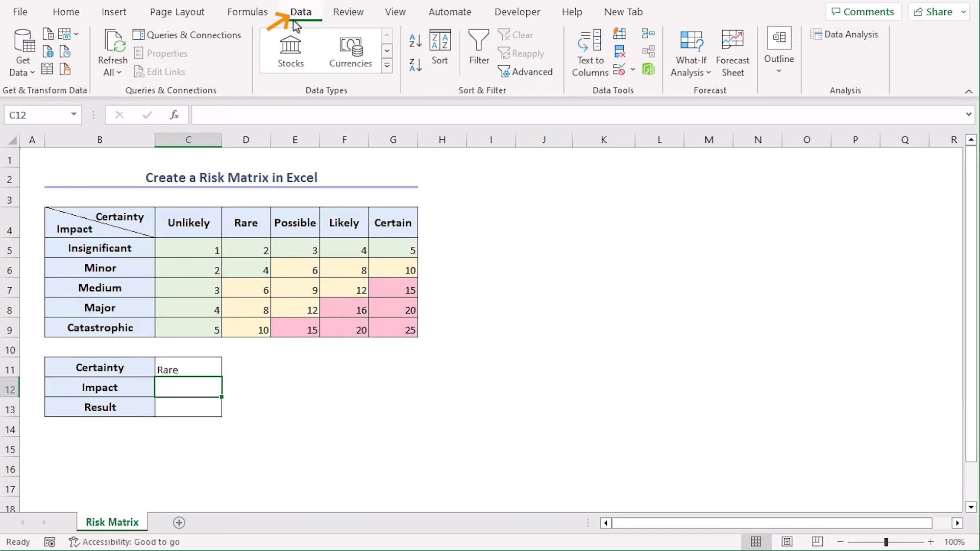
Give C12 a list validation sourced from the impact labels B5:B9.
left_click(619, 70)
left_click(700, 238)
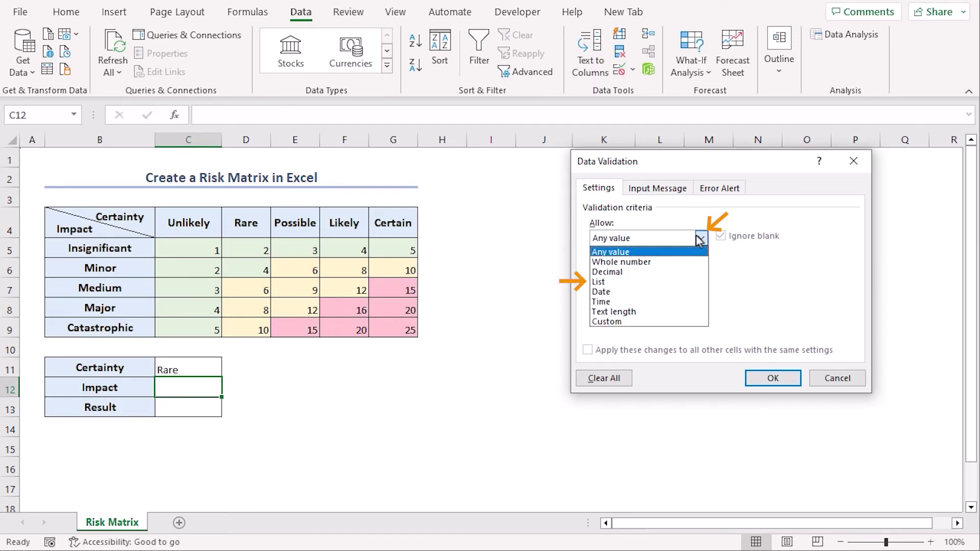
left_click(690, 281)
left_click(674, 306)
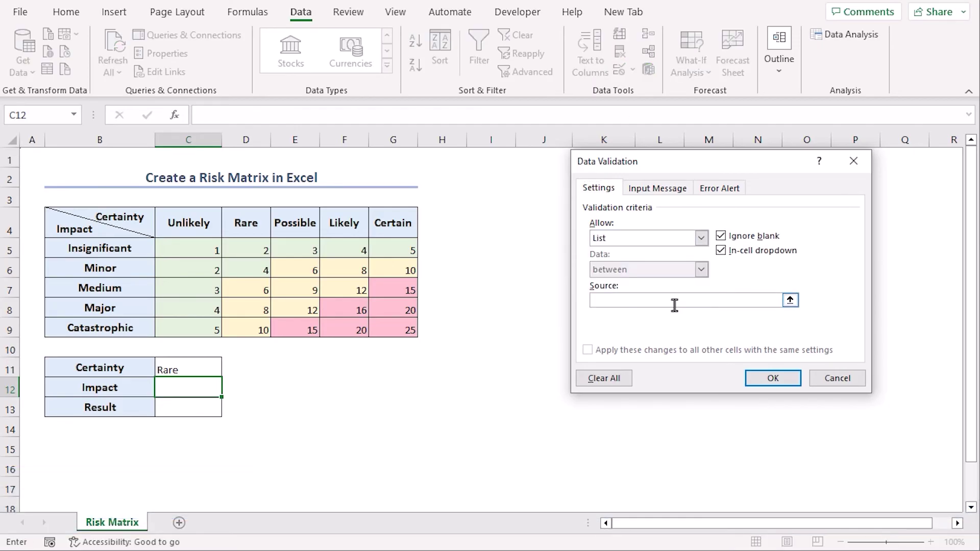
left_click_drag(129, 247, 127, 324)
left_click(771, 377)
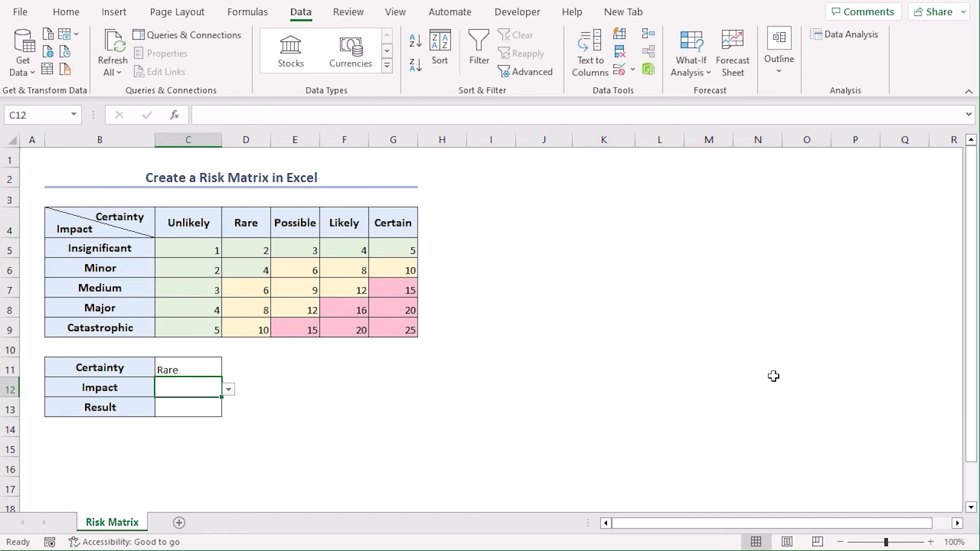
Choose Catastrophic from the Impact dropdown in C12.
left_click(228, 391)
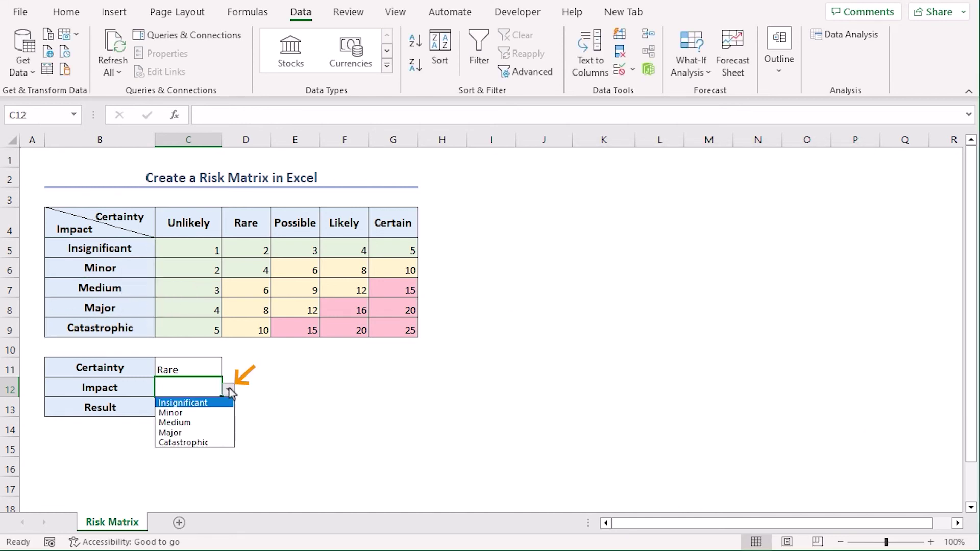
left_click(224, 442)
left_click(197, 409)
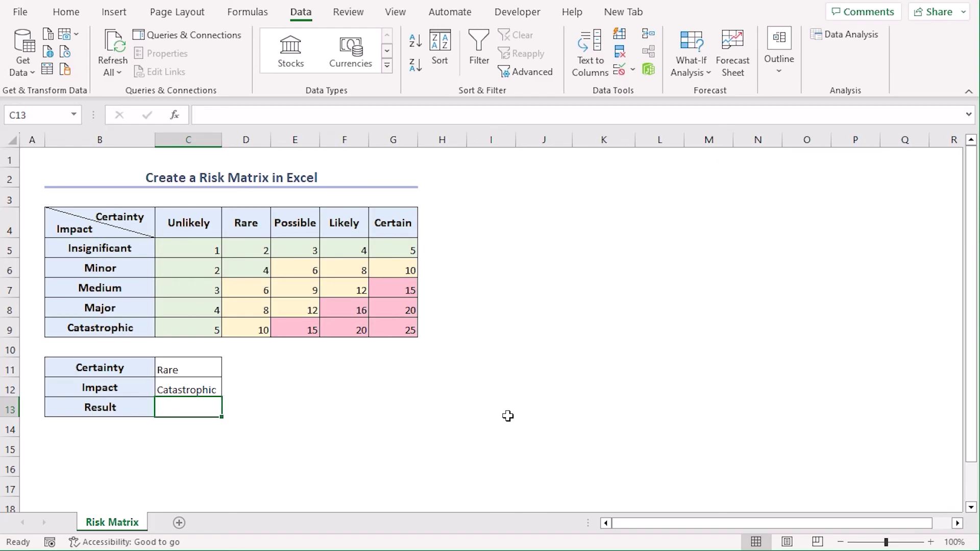
Begin C13's formula as INDEX over C5:G9 with a row MATCH of C12 in B5:B9.
type("=")
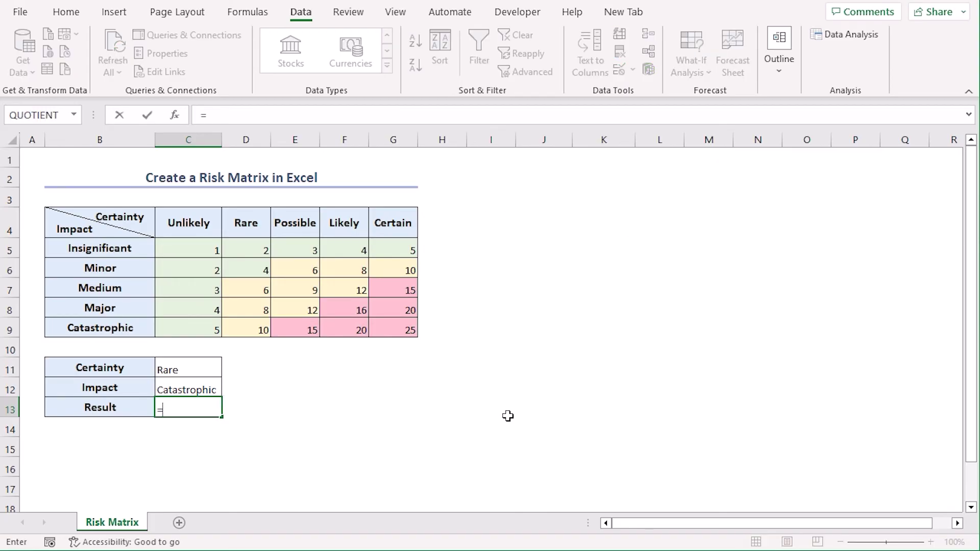
type("index")
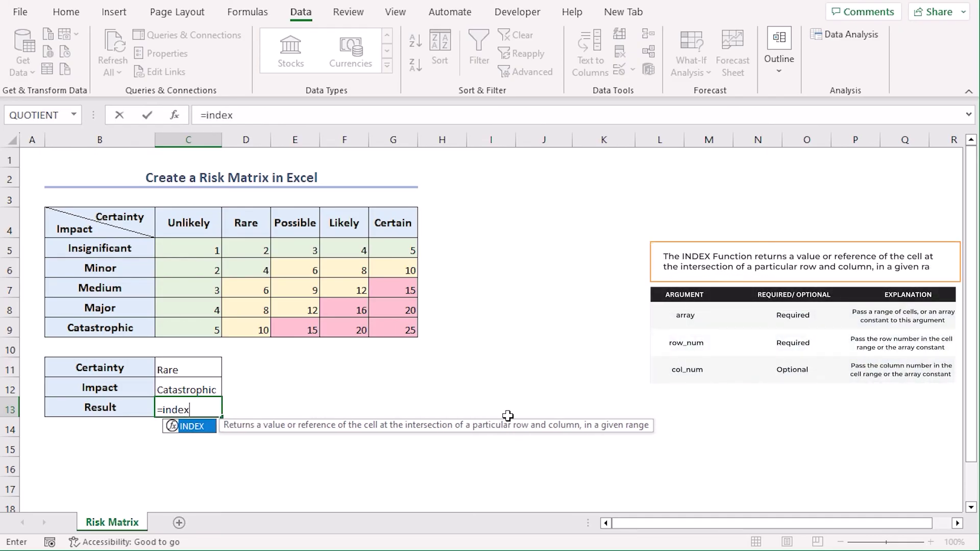
key("Tab")
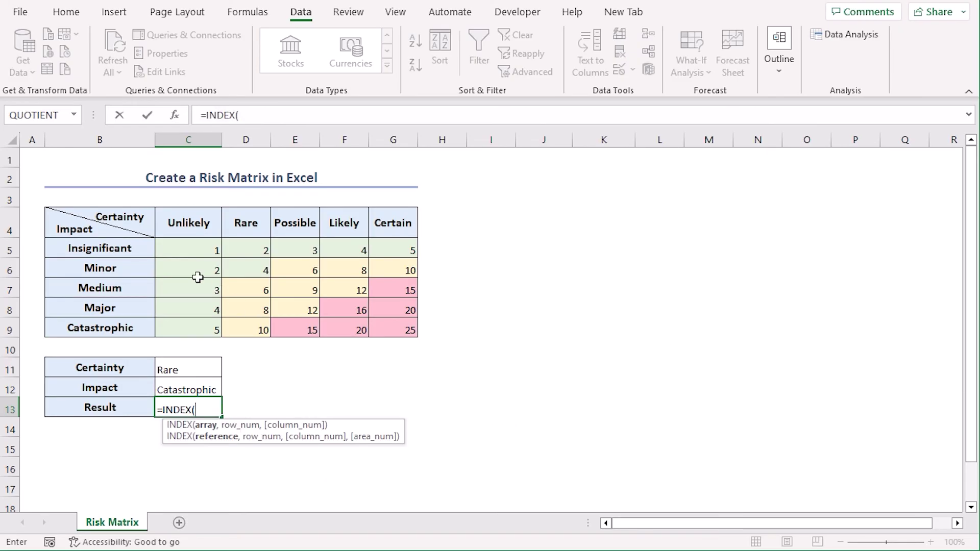
left_click_drag(186, 248, 391, 332)
type(",")
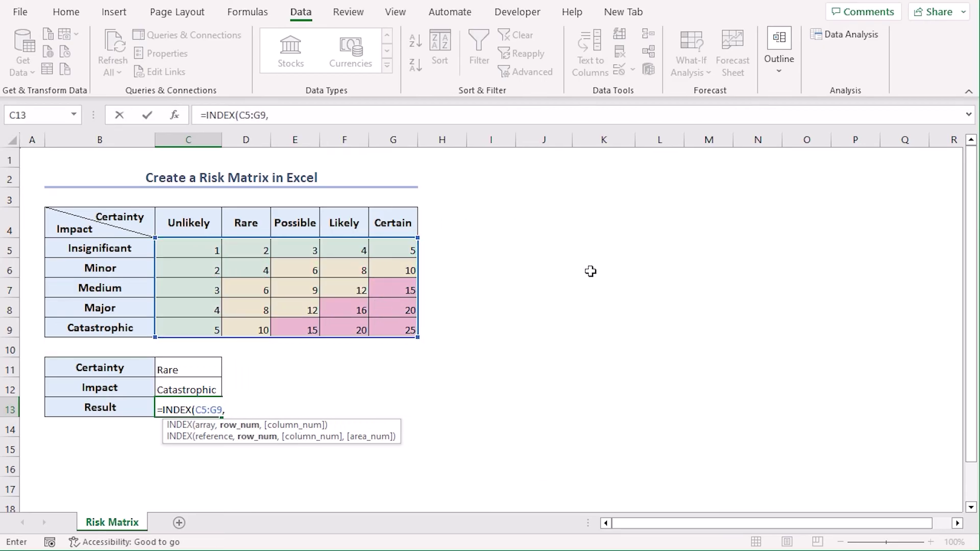
type("match")
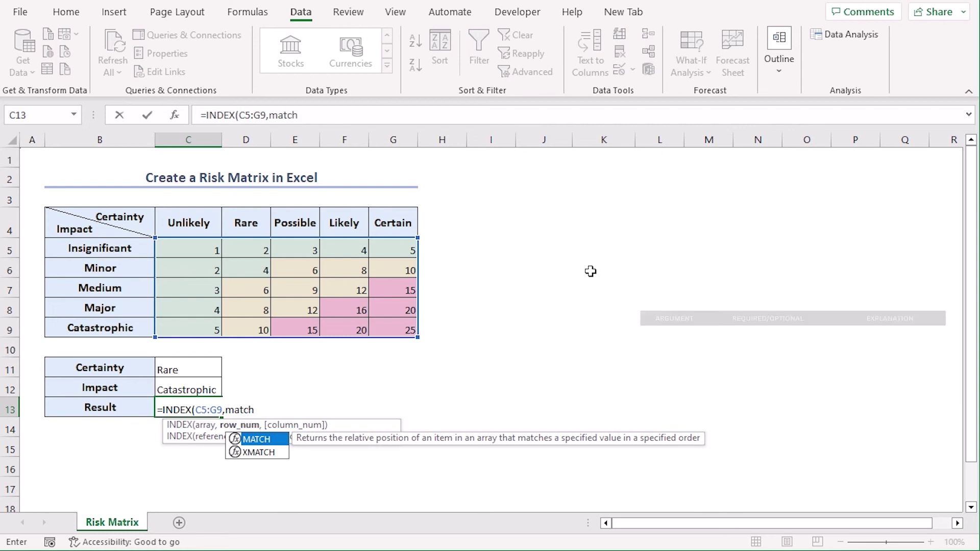
key("Tab")
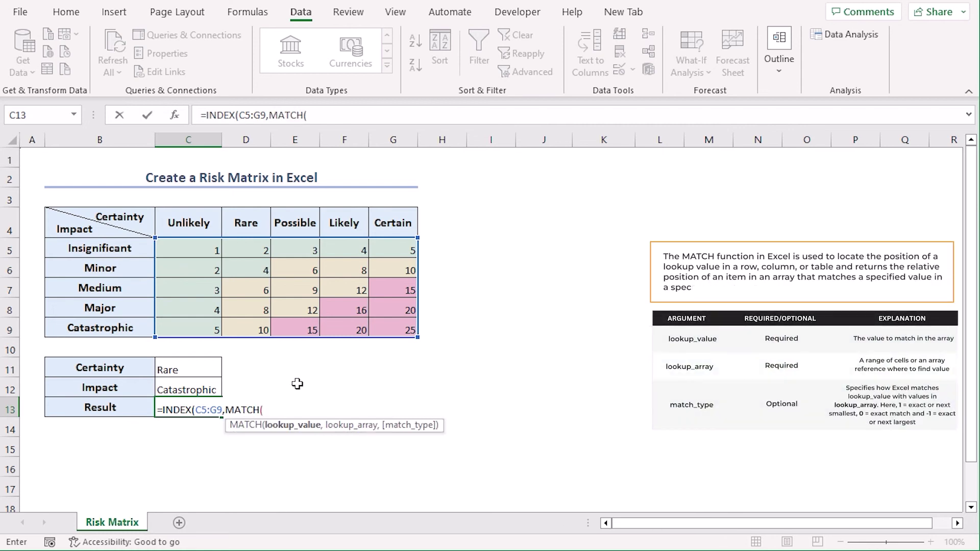
left_click(203, 392)
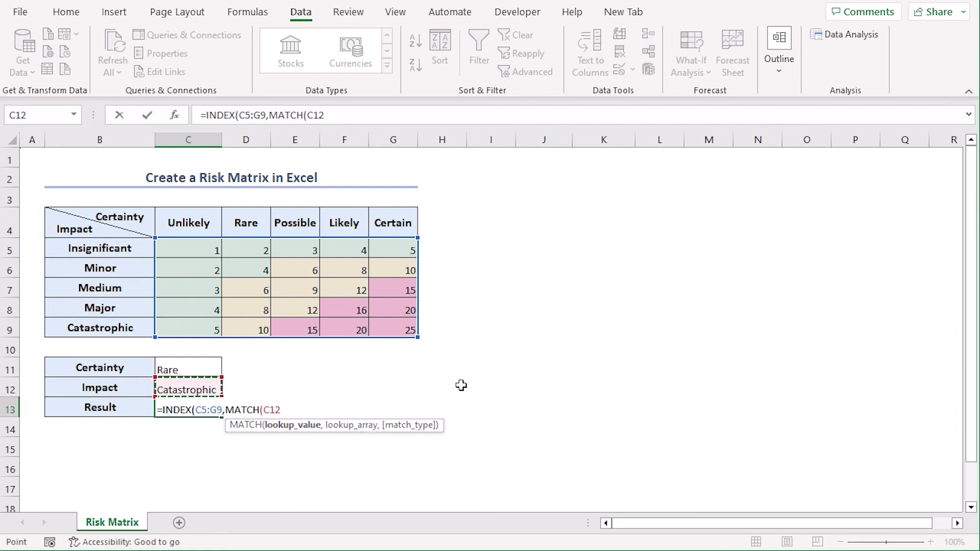
type(",")
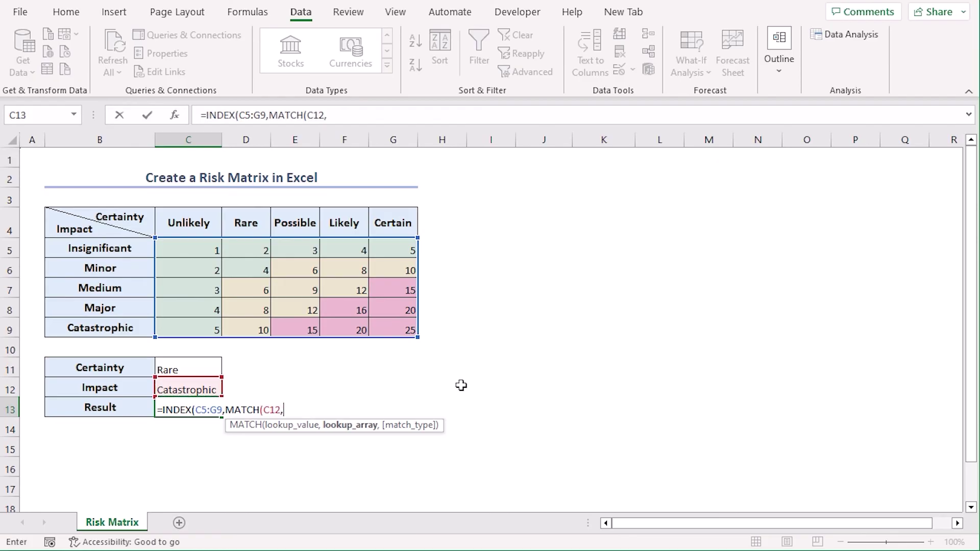
left_click_drag(118, 249, 122, 320)
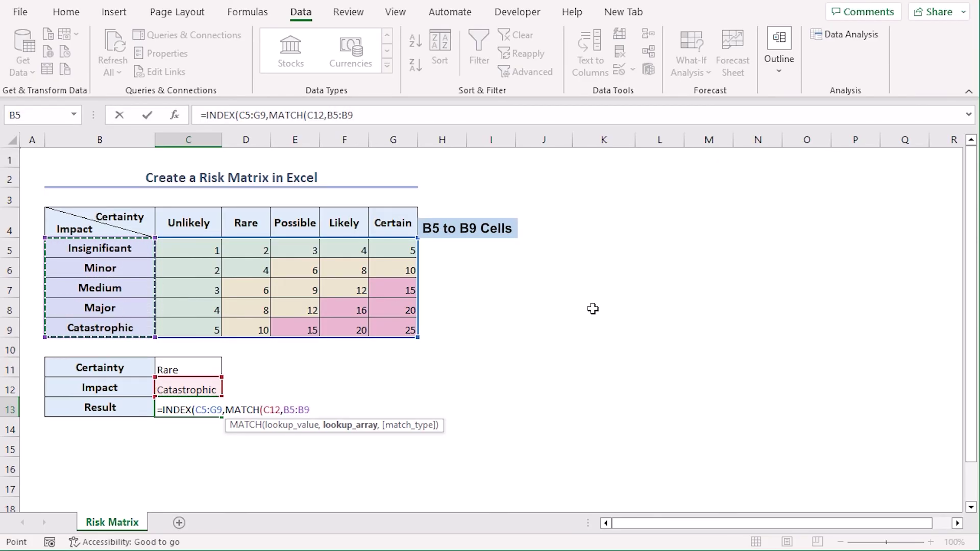
Finish the formula with a column MATCH of C11 in C4:G4, returning 10.
type(",")
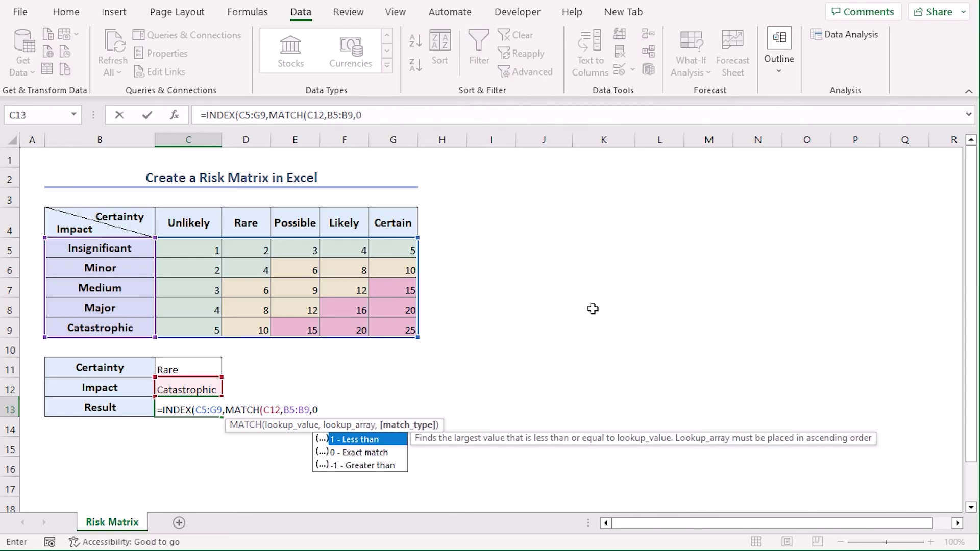
type("0),")
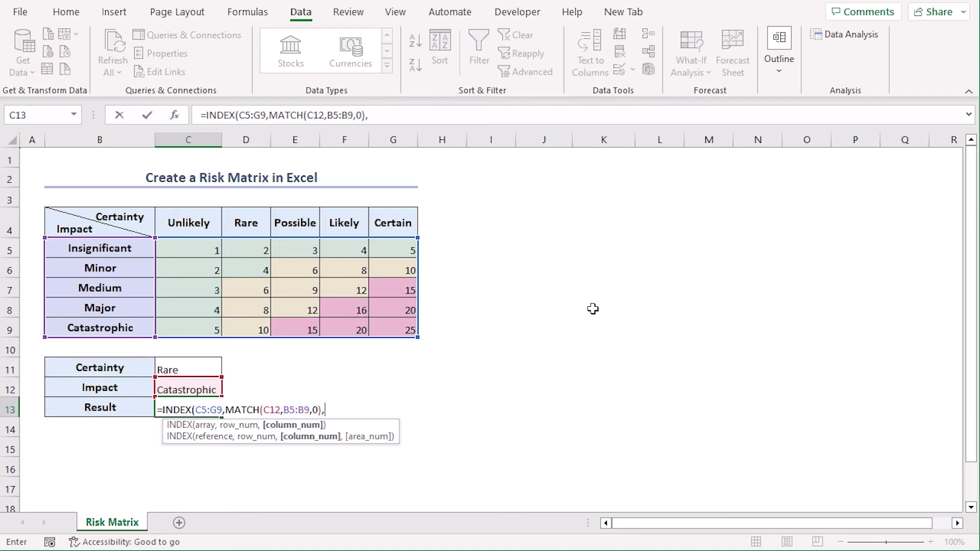
type("mat")
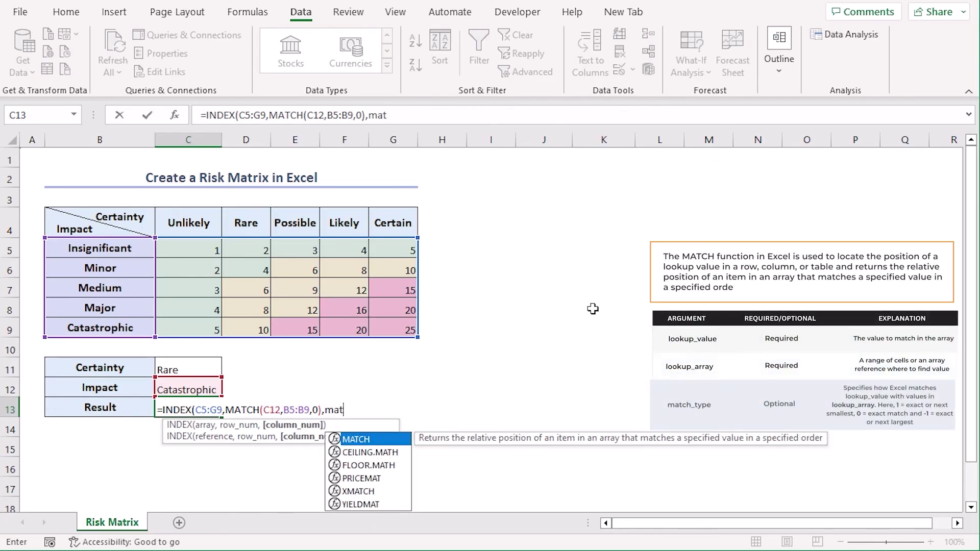
type("ch")
key("Tab")
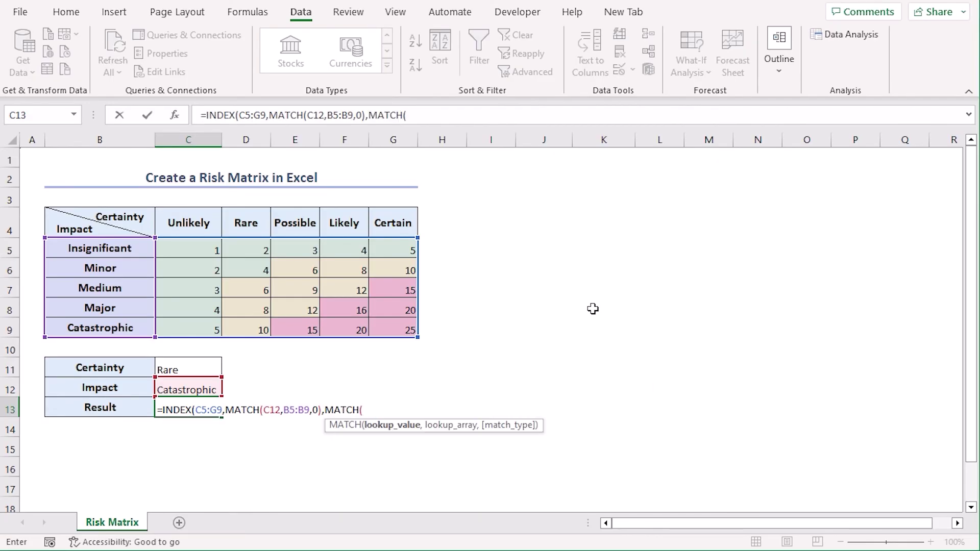
left_click(187, 366)
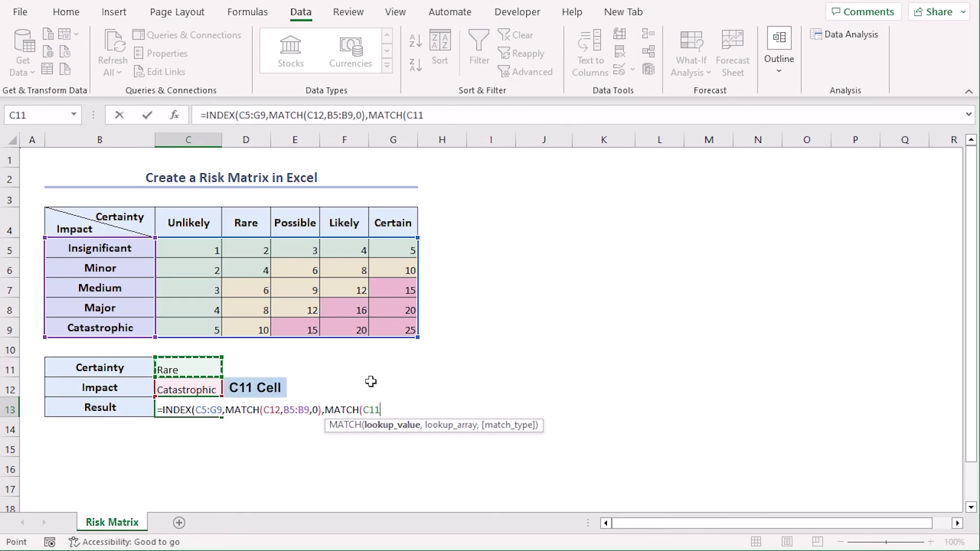
type(",")
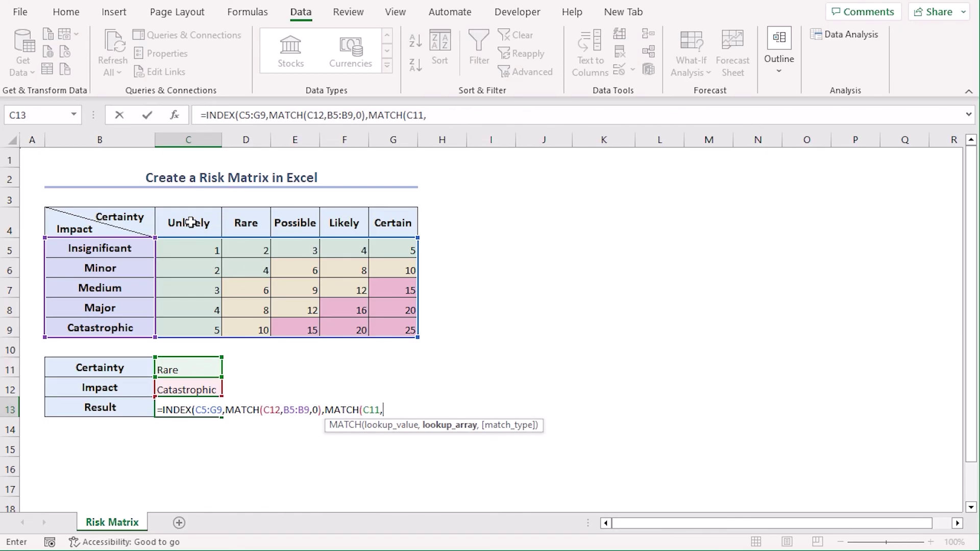
left_click_drag(189, 223, 387, 219)
type(",")
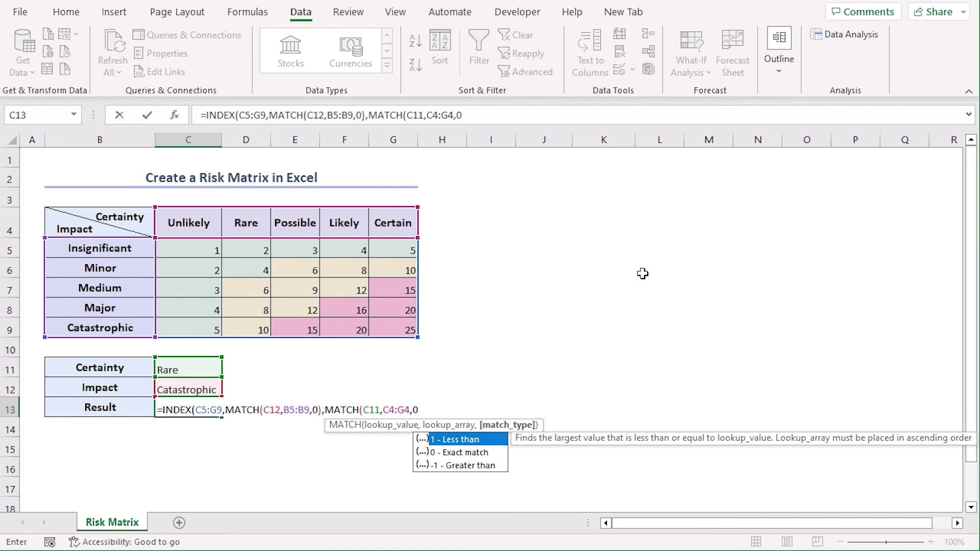
type("0)")
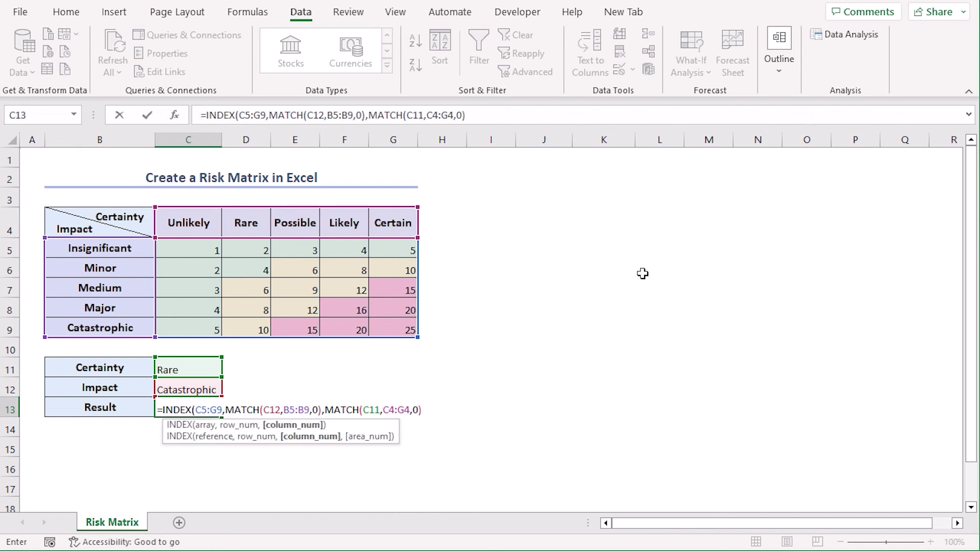
type(")")
key("Return")
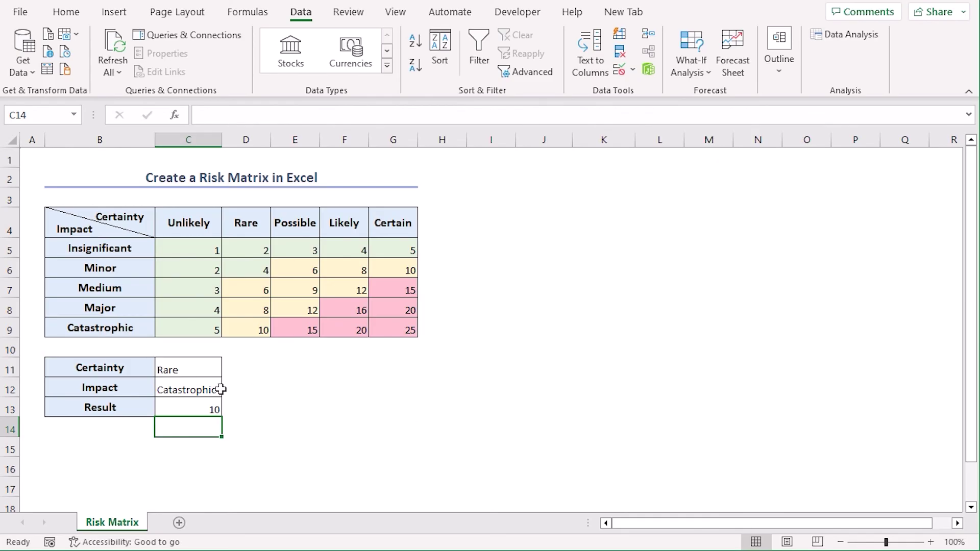
left_click(180, 411)
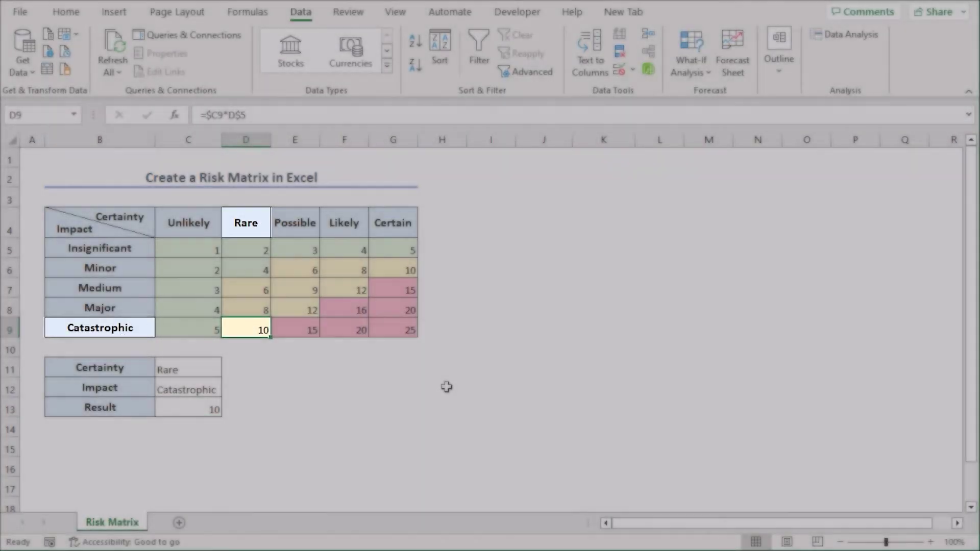
left_click(446, 387)
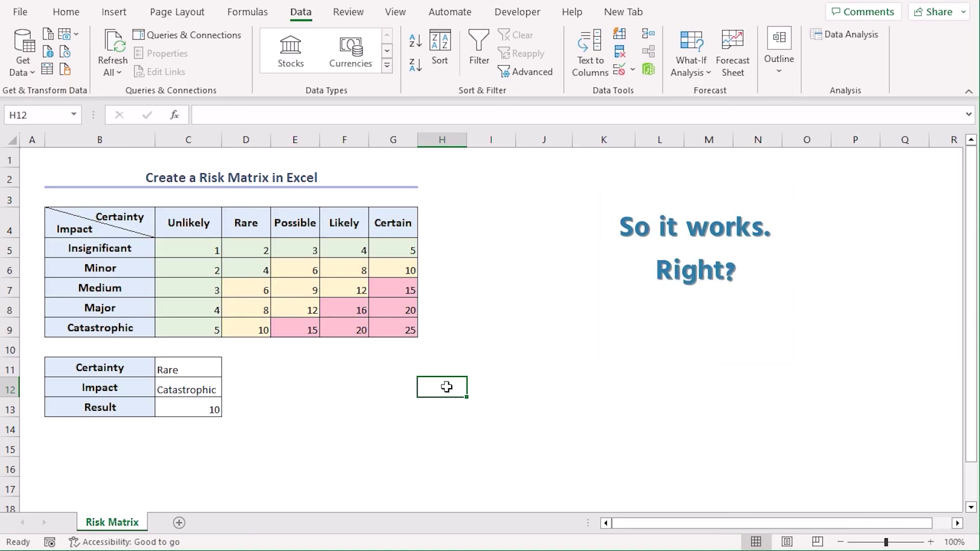